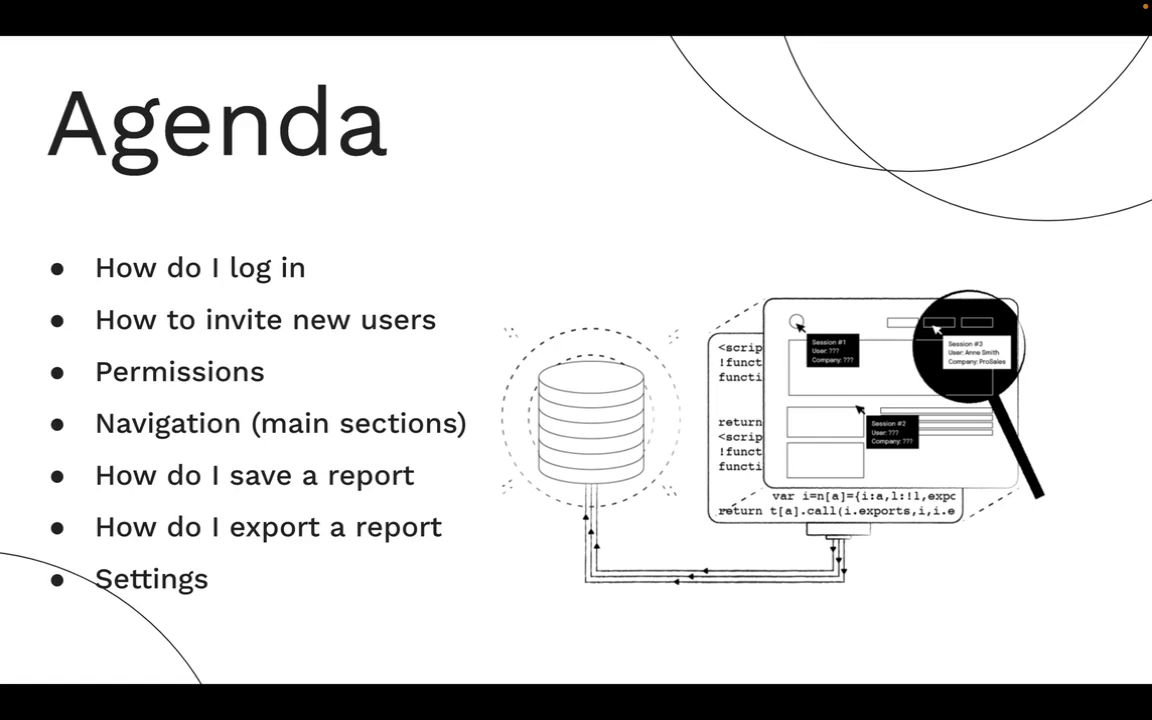
Exit the full-screen Agenda slideshow in Google Slides.
{"action": "key", "text": "Escape"}
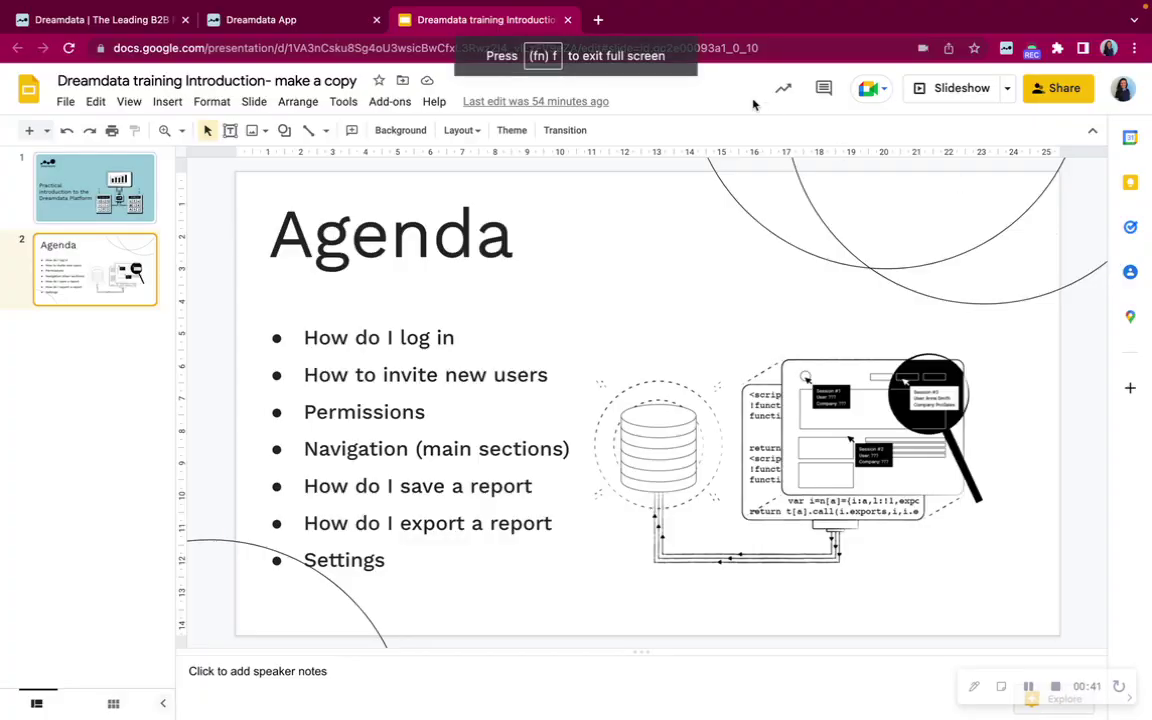
{"action": "left_click", "coordinate": [115, 19]}
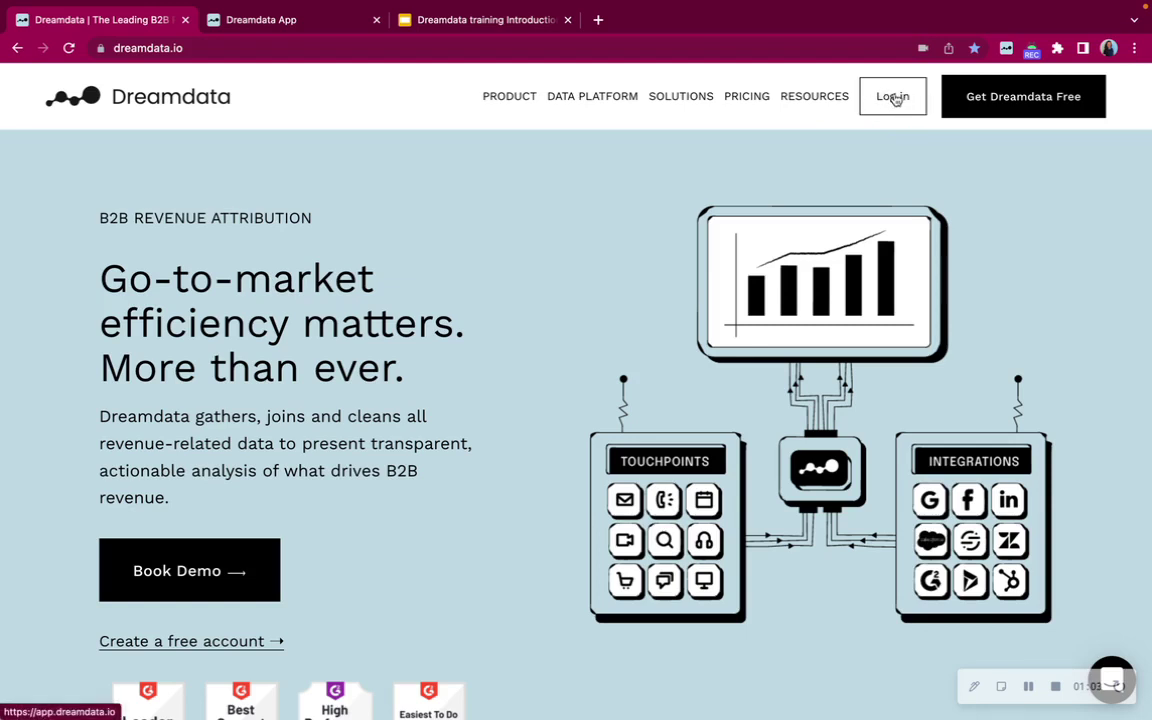
In the Dreamdata app, open User Management from the profile menu and select the Invite User e-mail field.
{"action": "left_click", "coordinate": [288, 20]}
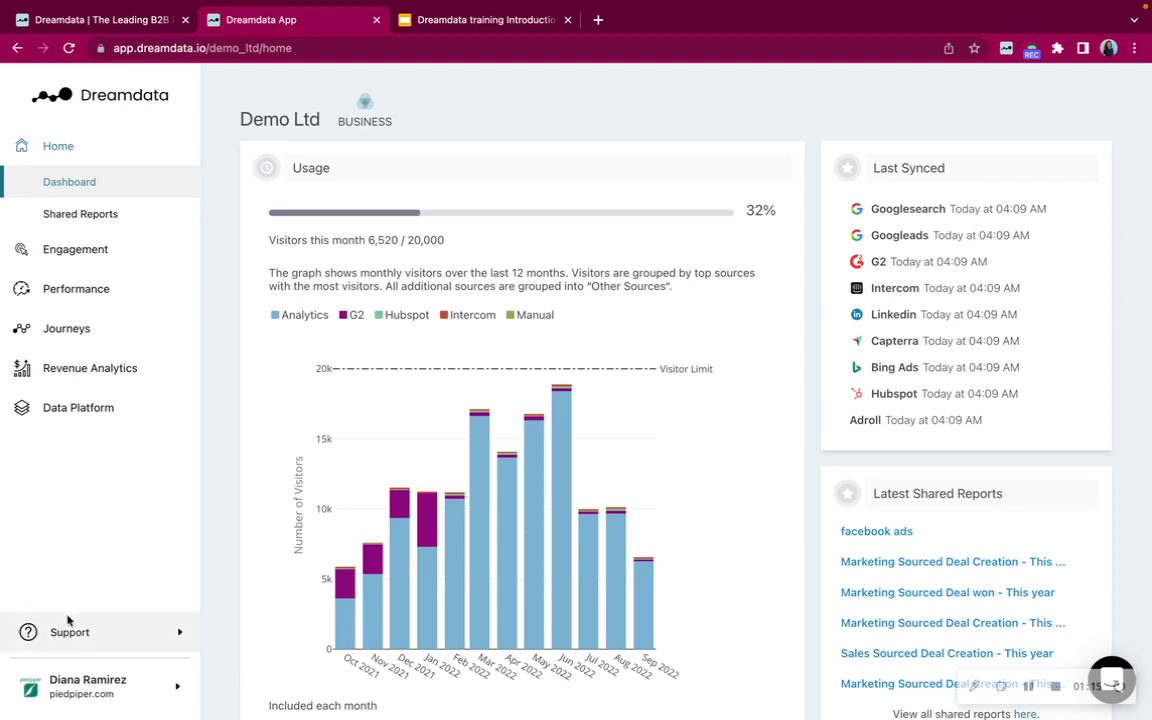
{"action": "left_click", "coordinate": [104, 708]}
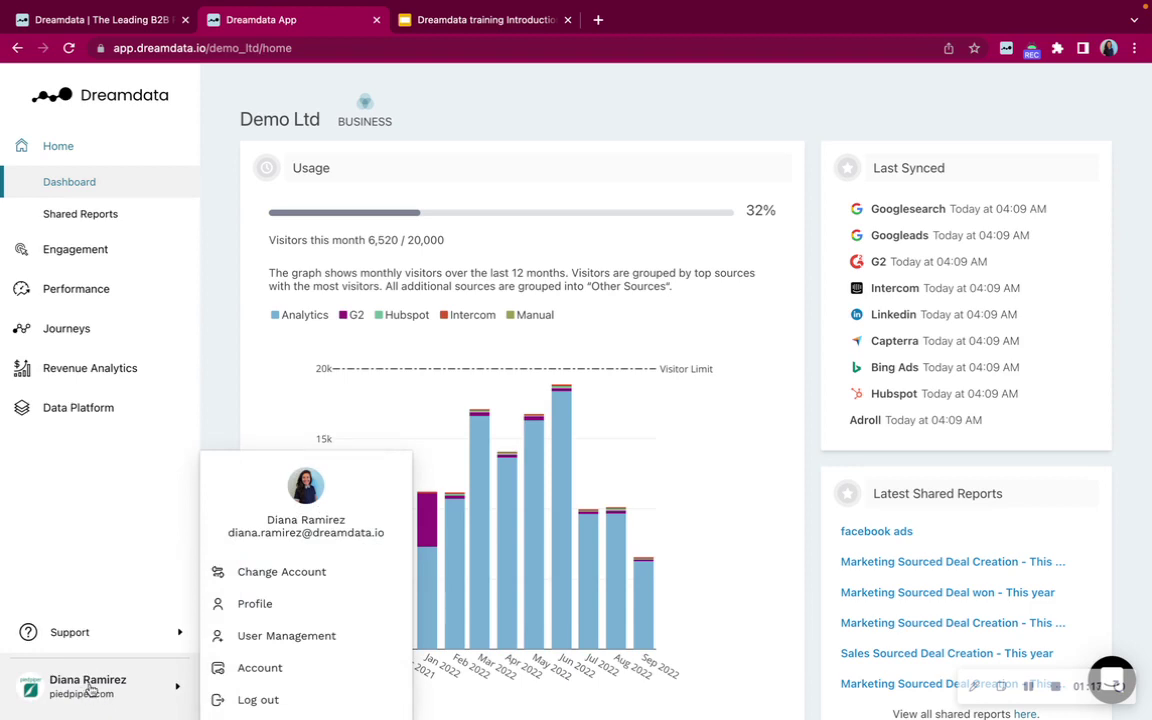
{"action": "left_click", "coordinate": [284, 646]}
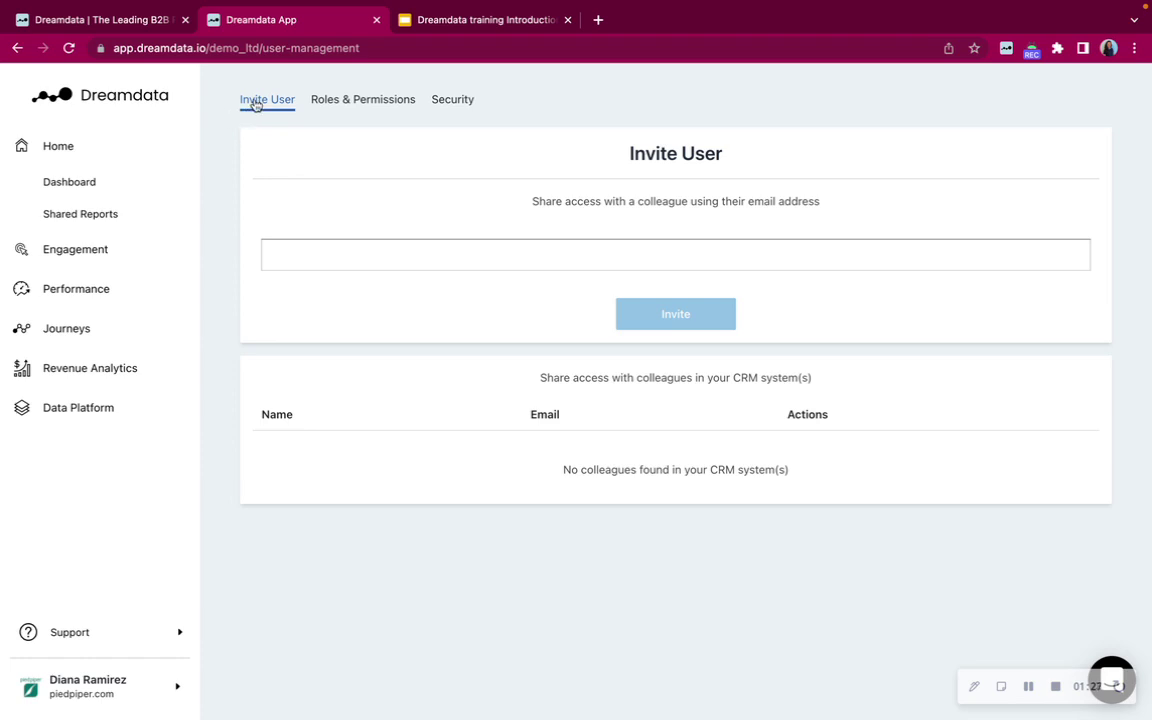
{"action": "left_click", "coordinate": [318, 254]}
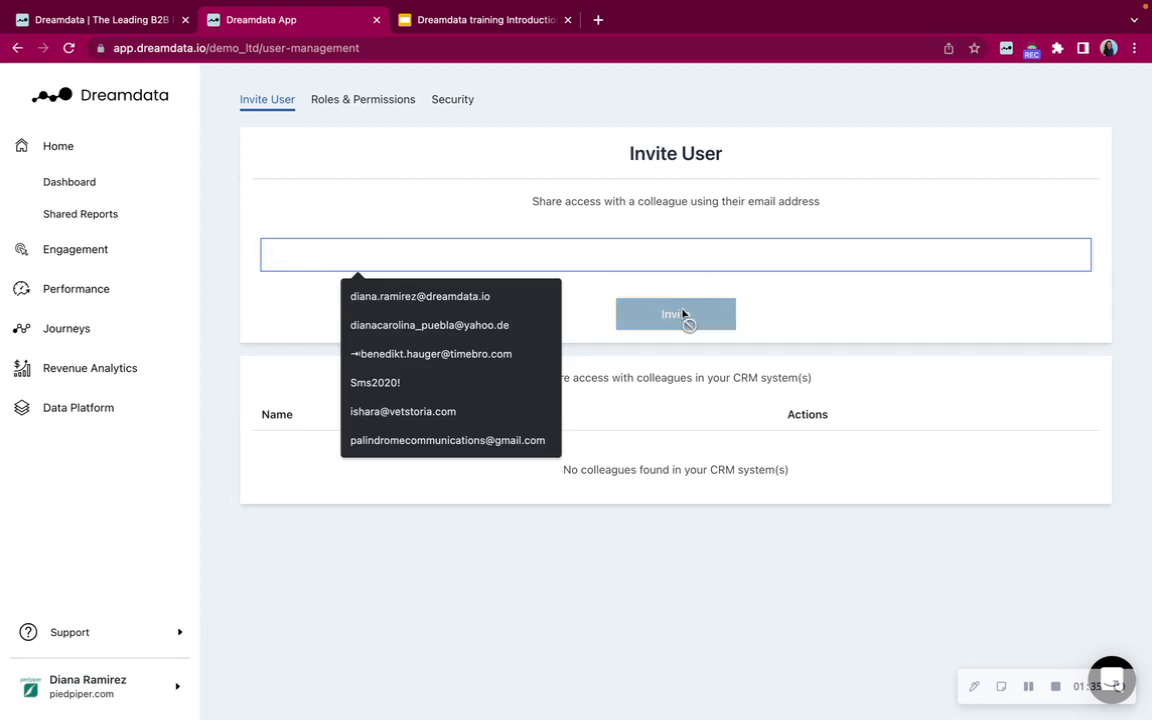
Show the Roles & Permissions table and the first user's role choices: Admin, Data Manager, Viewer.
{"action": "left_click", "coordinate": [337, 101]}
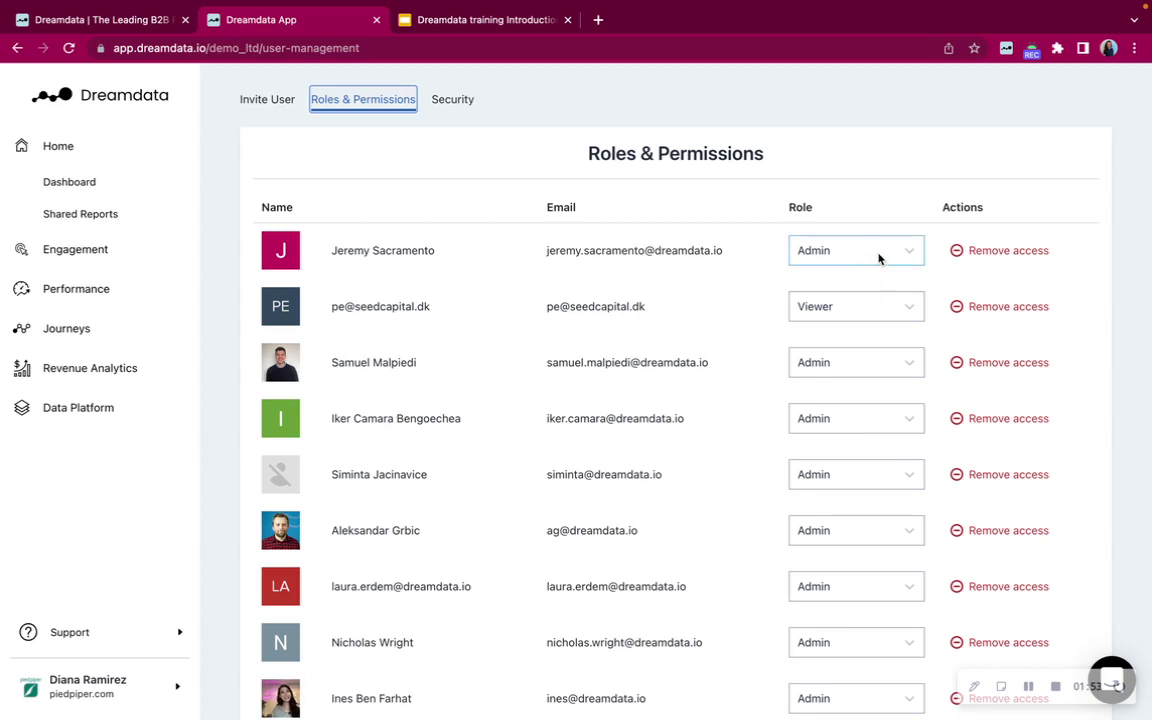
{"action": "left_click", "coordinate": [879, 258]}
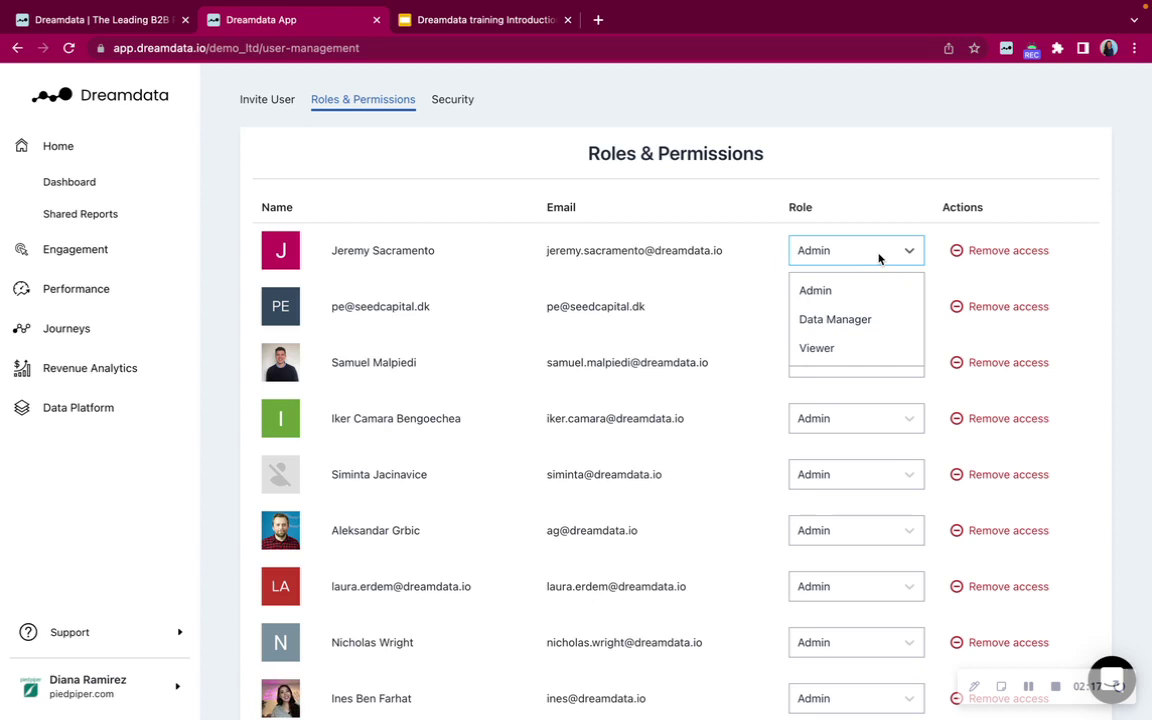
Show the Security tab with Single Sign-on and allowed domains dreamdata.io and seedcapital.dk.
{"action": "left_click", "coordinate": [451, 102]}
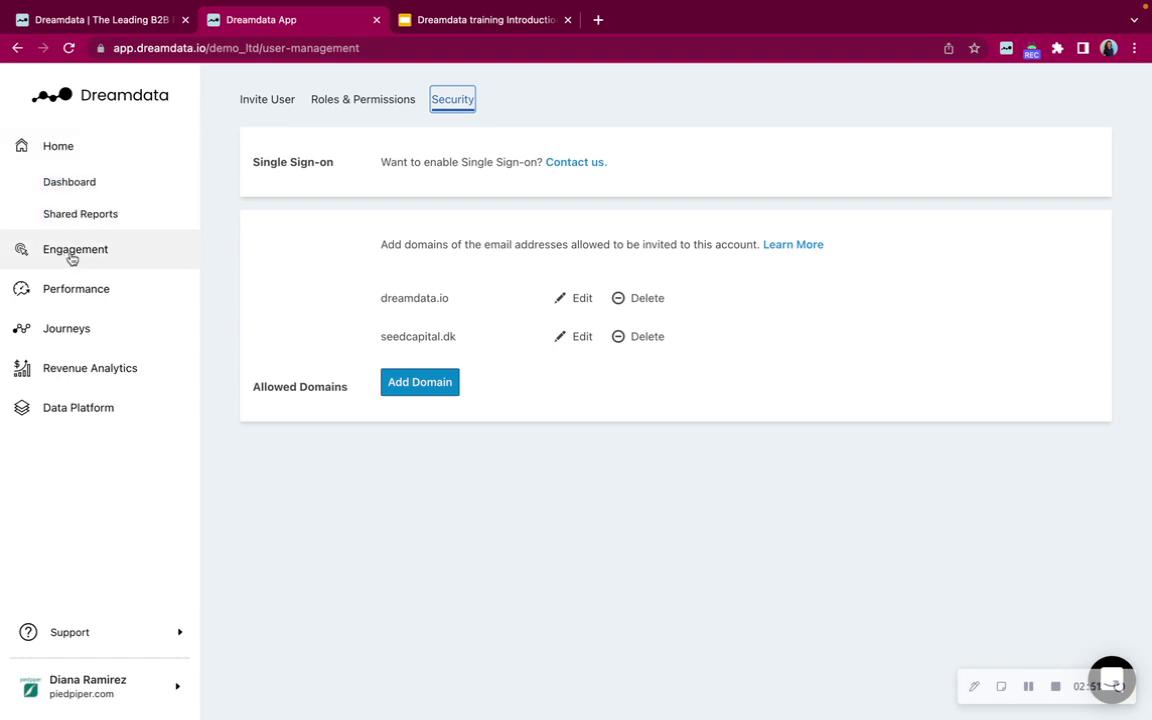
Open Engagement > Real-Time, which reports no data available yet.
{"action": "left_click", "coordinate": [72, 257]}
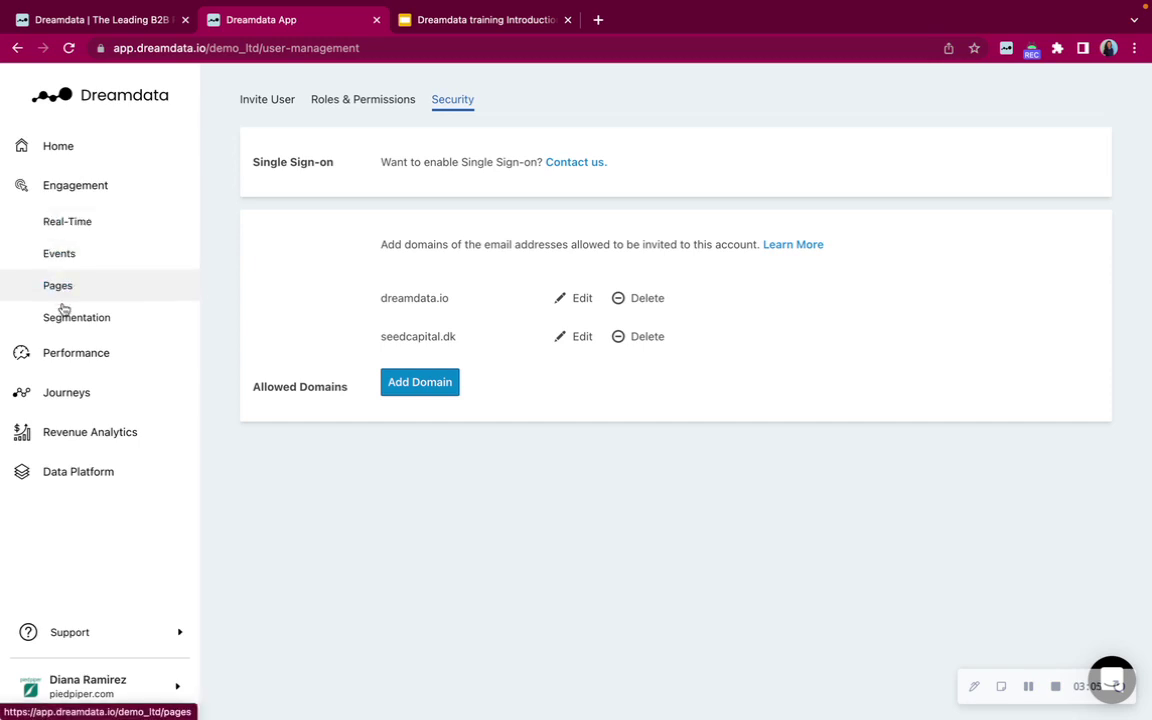
{"action": "left_click", "coordinate": [61, 228]}
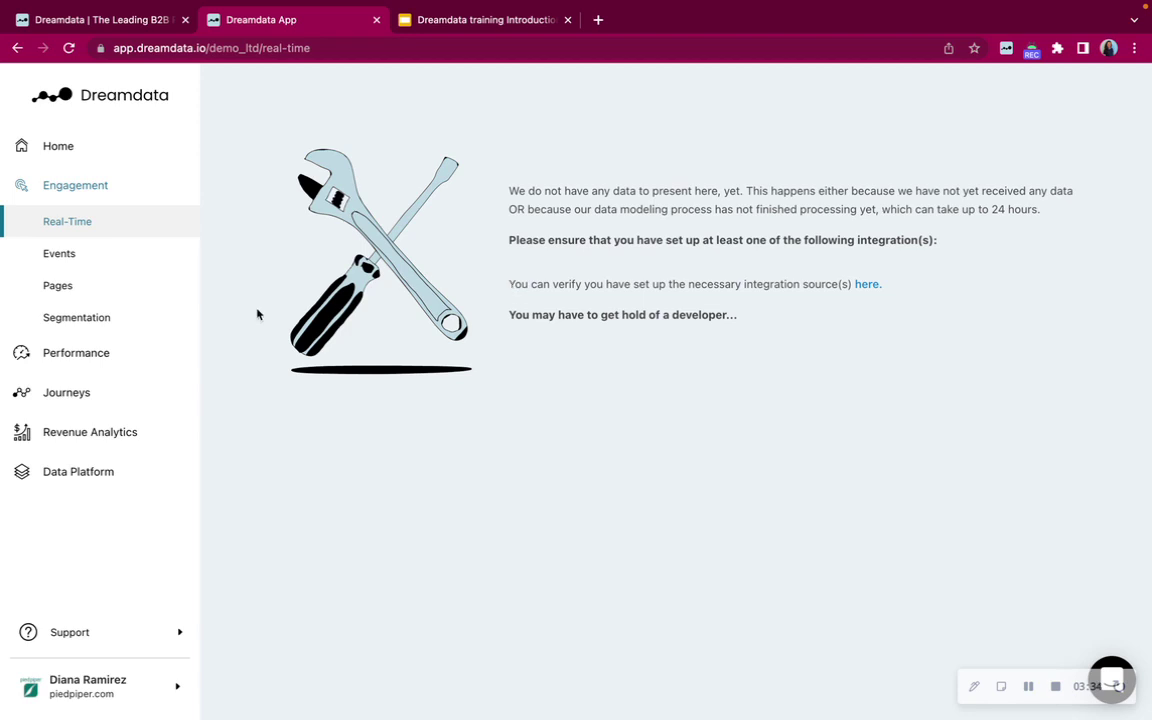
Open the Performance > Acquisition Channel + Source report.
{"action": "left_click", "coordinate": [72, 358]}
{"action": "mouse_move", "coordinate": [73, 362]}
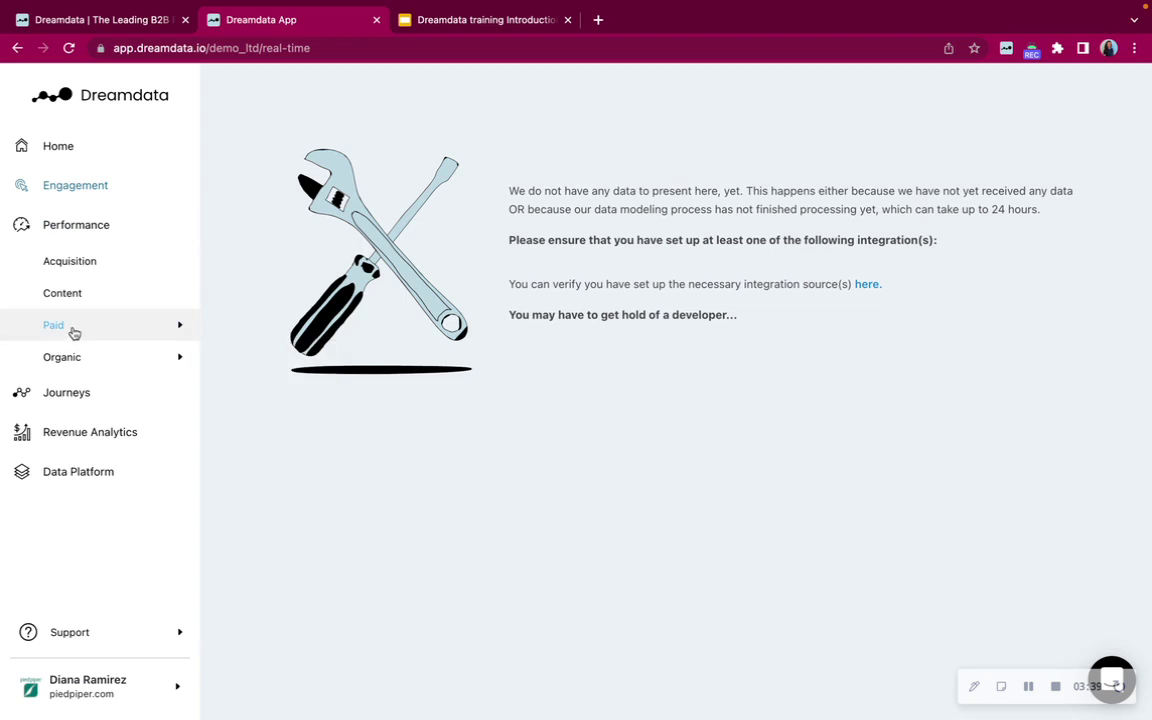
{"action": "left_click", "coordinate": [81, 270]}
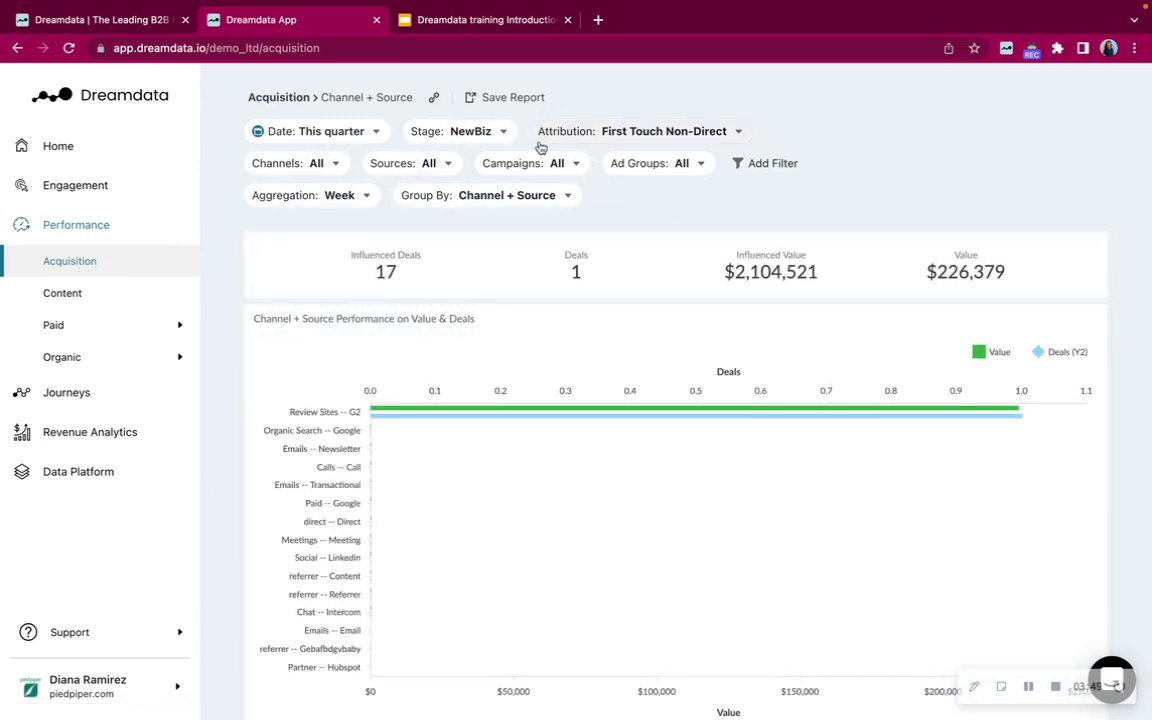
Save the report as 'New status' with description 'Shows all leads generated'.
{"action": "left_click", "coordinate": [505, 101]}
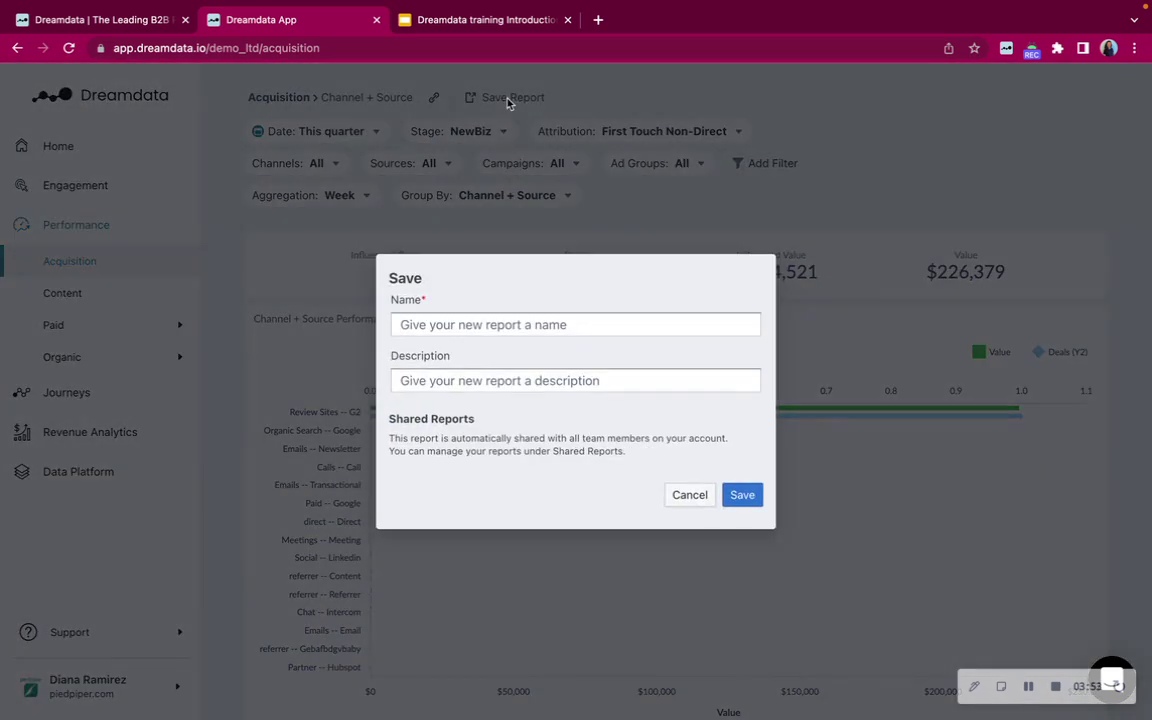
{"action": "left_click", "coordinate": [418, 326]}
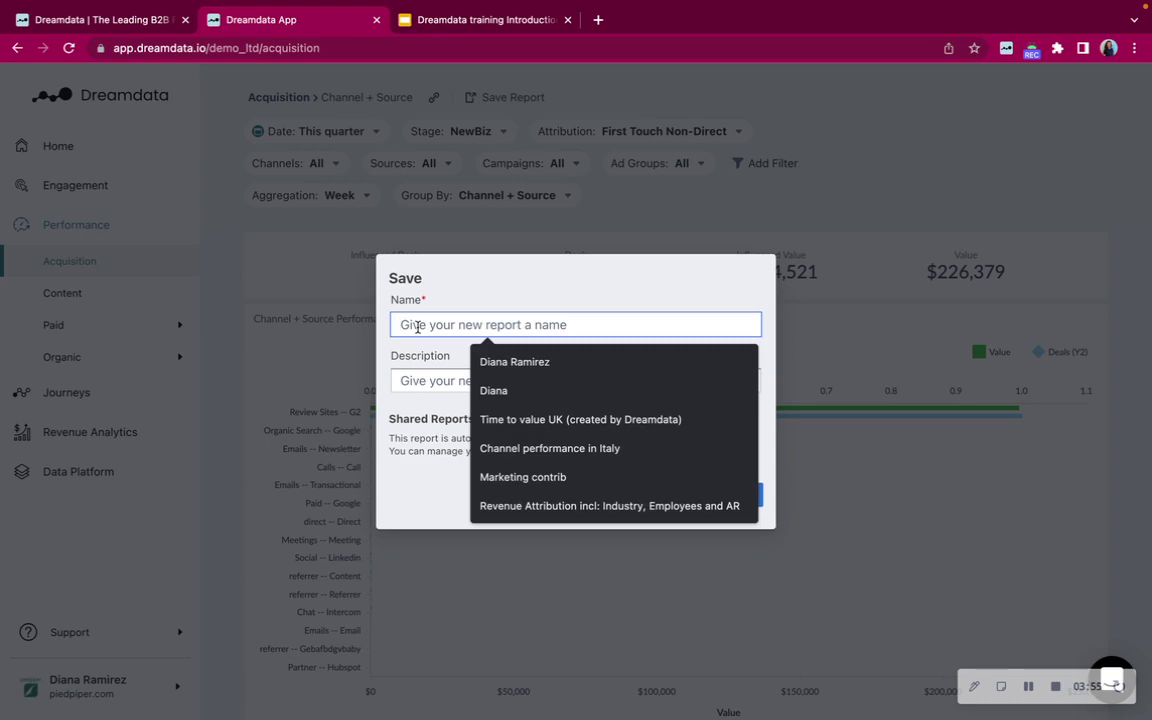
{"action": "type", "text": "New statu"}
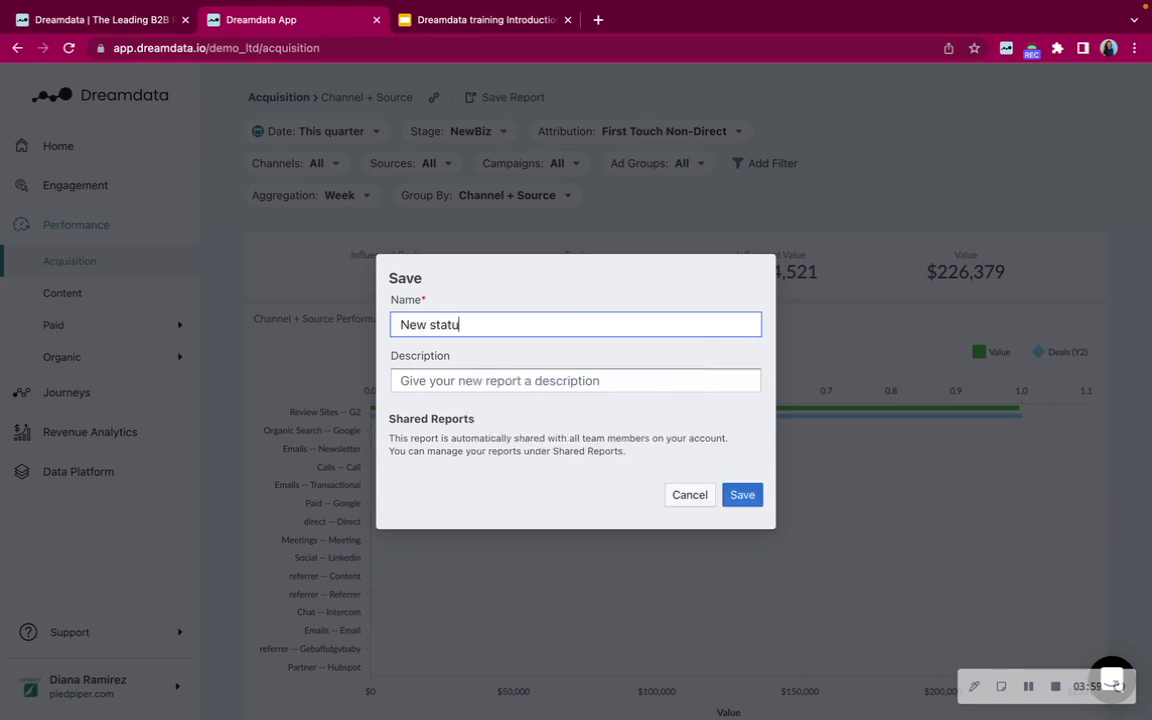
{"action": "type", "text": "s"}
{"action": "left_click", "coordinate": [430, 381]}
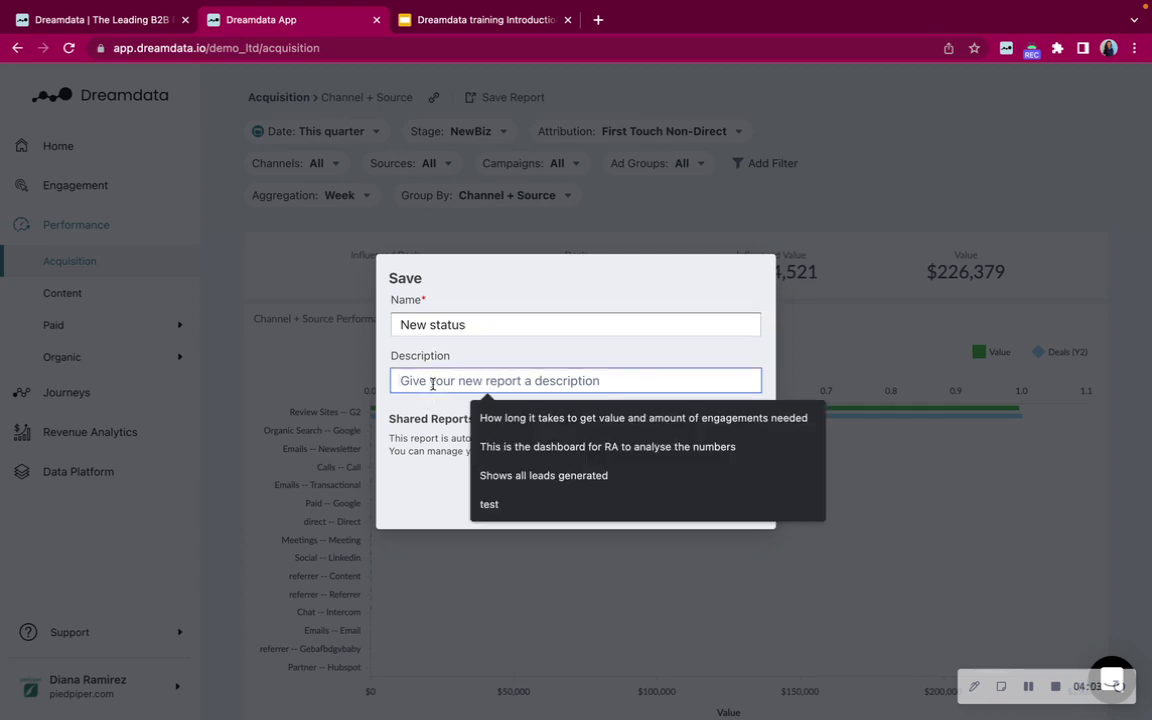
{"action": "left_click", "coordinate": [511, 484]}
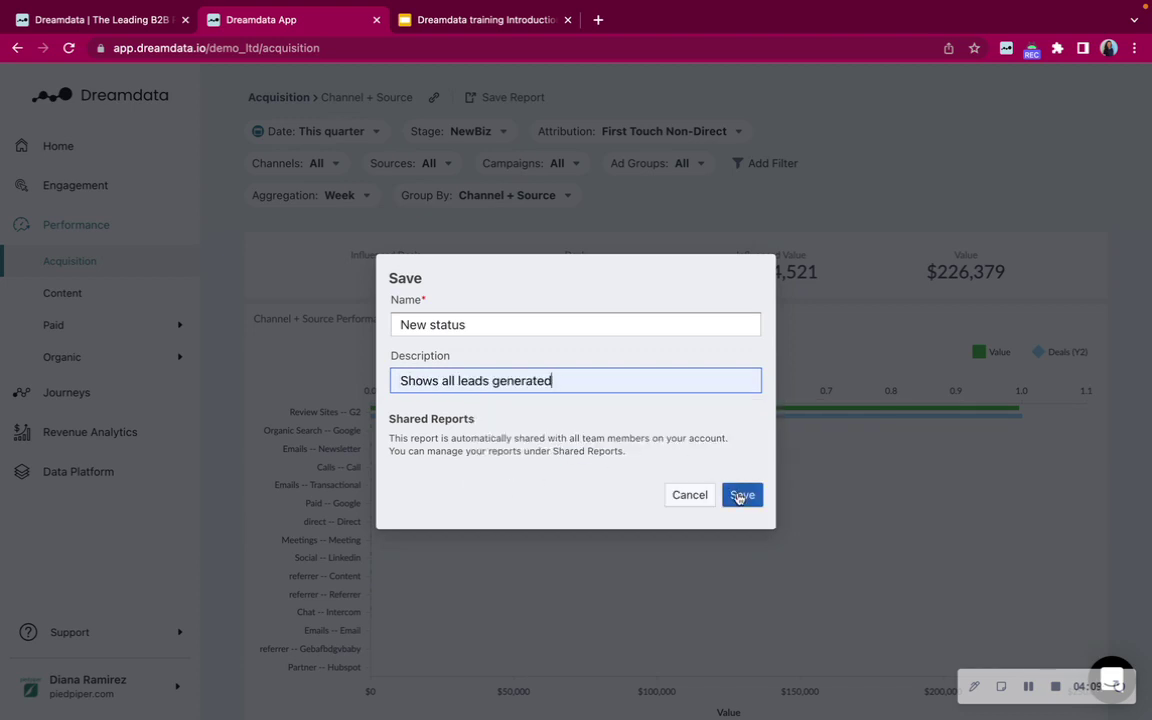
{"action": "left_click", "coordinate": [740, 497]}
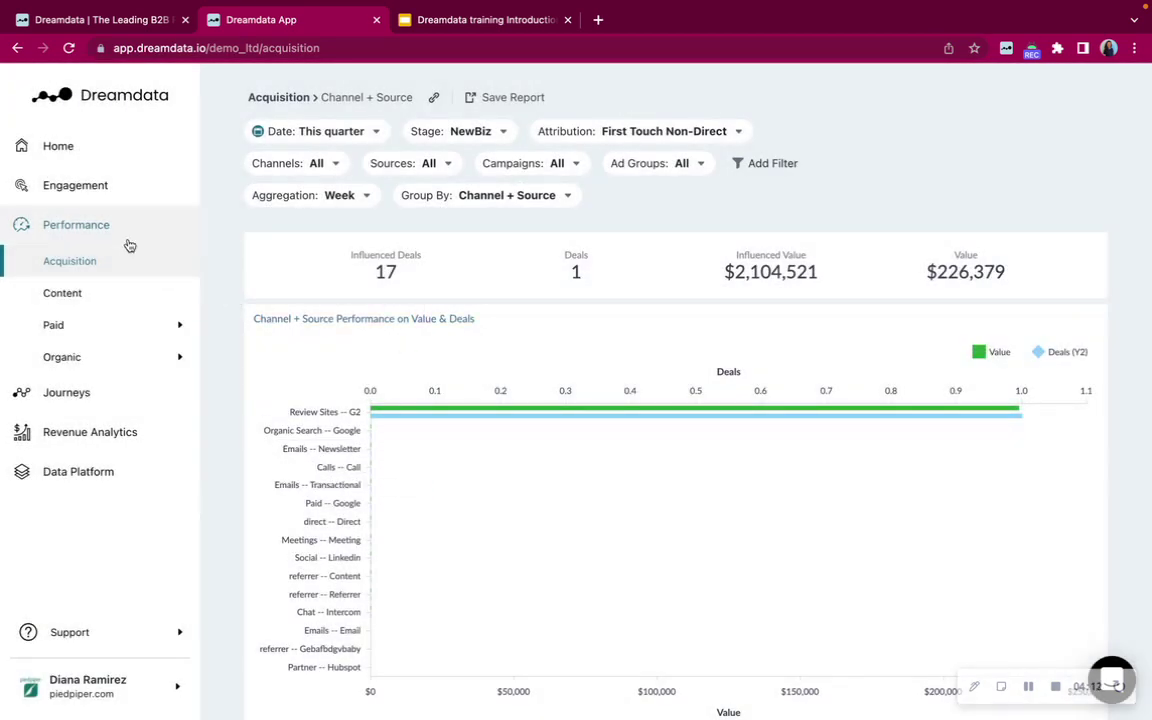
Expand the Home section to list Dashboard and Shared Reports.
{"action": "left_click", "coordinate": [58, 150]}
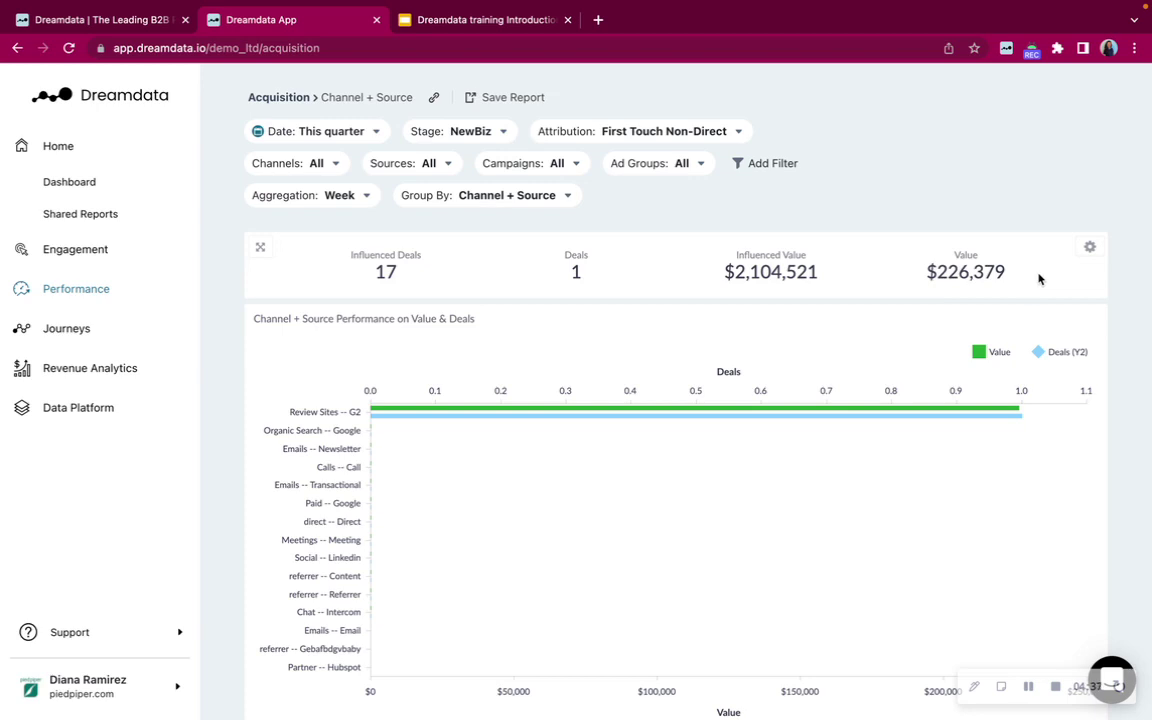
Show the Channel + Source Performance table's download menu with CSV, Excel, PDF and Image exports.
{"action": "scroll", "coordinate": [1038, 278], "scroll_direction": "down", "scroll_amount": 3}
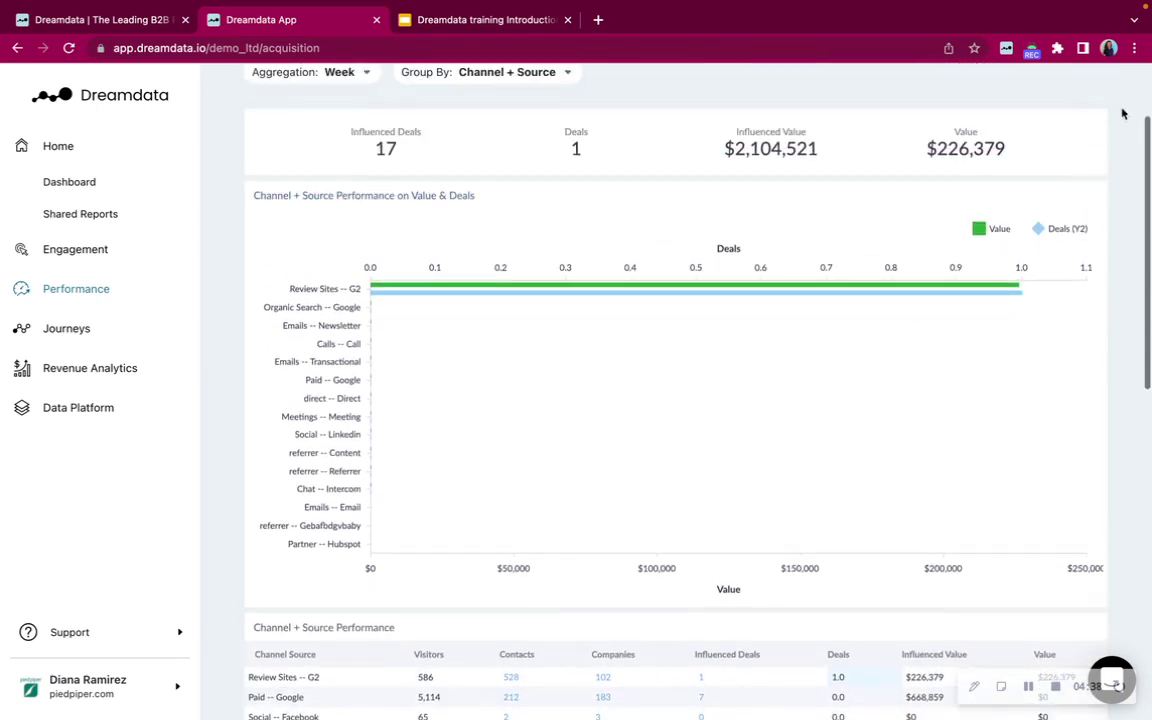
{"action": "mouse_move", "coordinate": [1090, 126]}
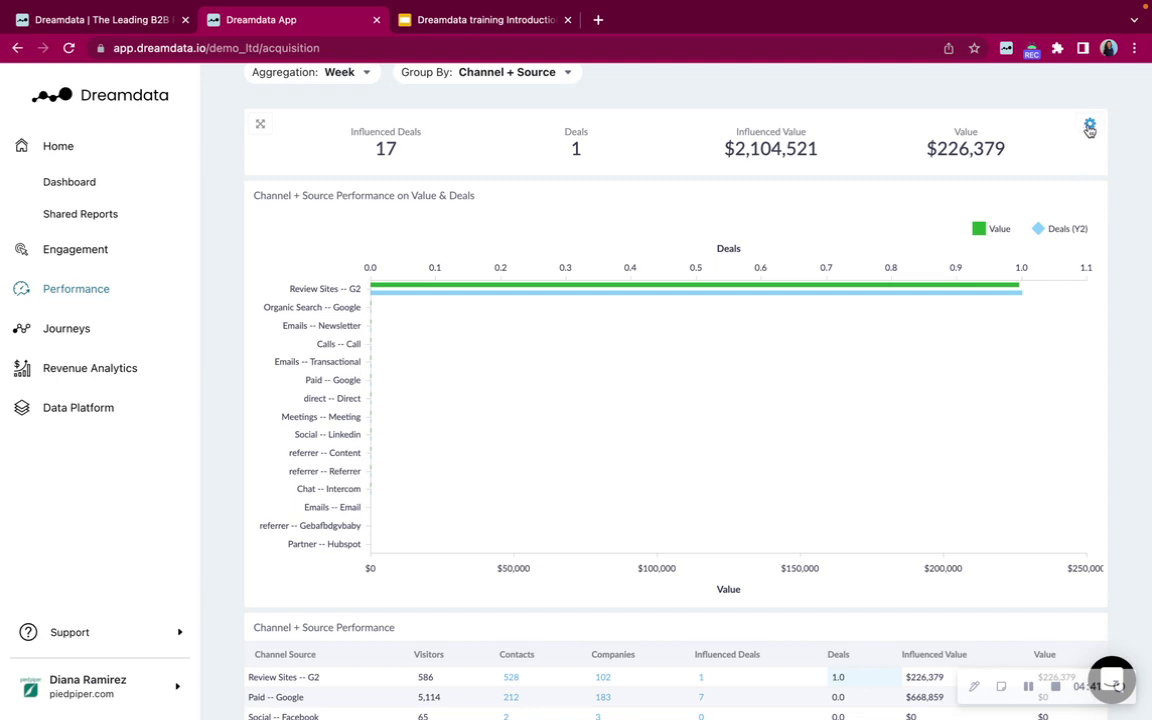
{"action": "left_click", "coordinate": [1090, 127]}
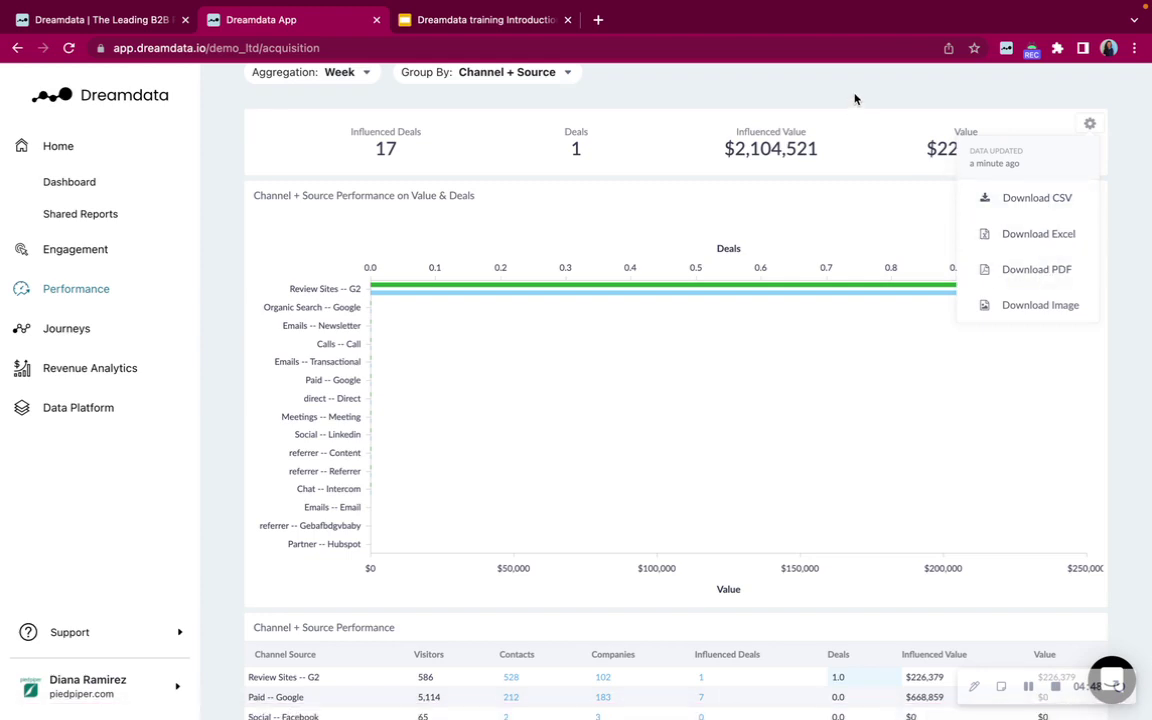
{"action": "scroll", "coordinate": [861, 147], "scroll_direction": "down", "scroll_amount": 5}
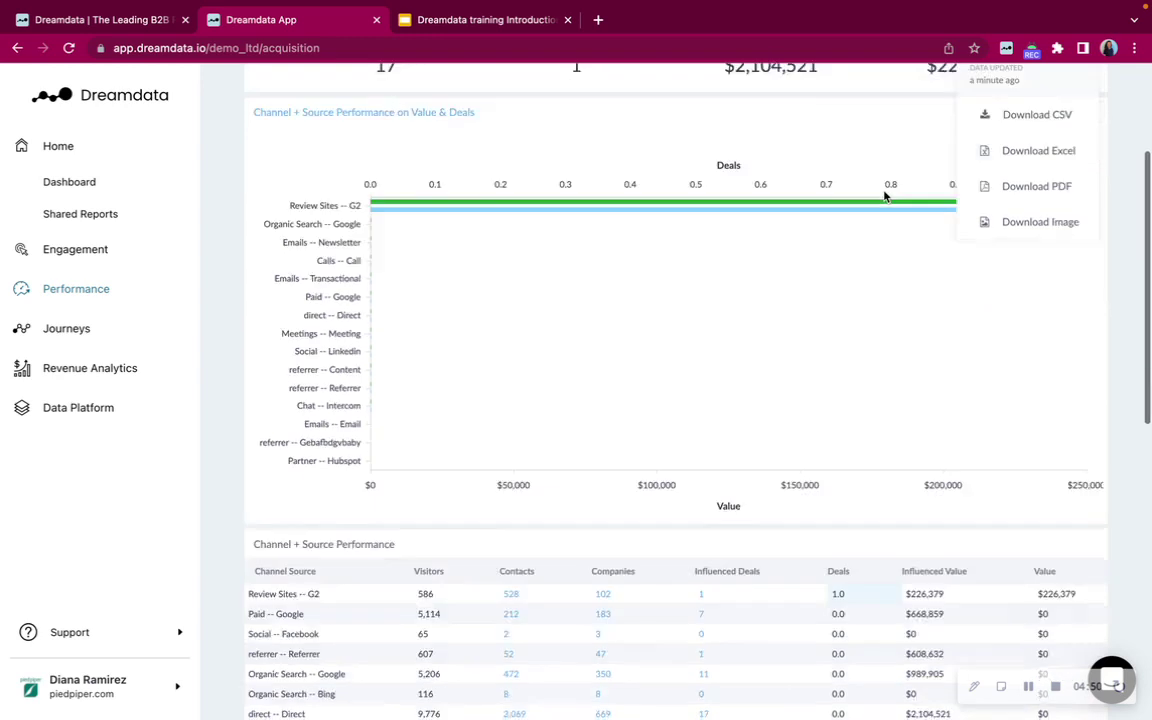
{"action": "scroll", "coordinate": [872, 228], "scroll_direction": "down", "scroll_amount": 1}
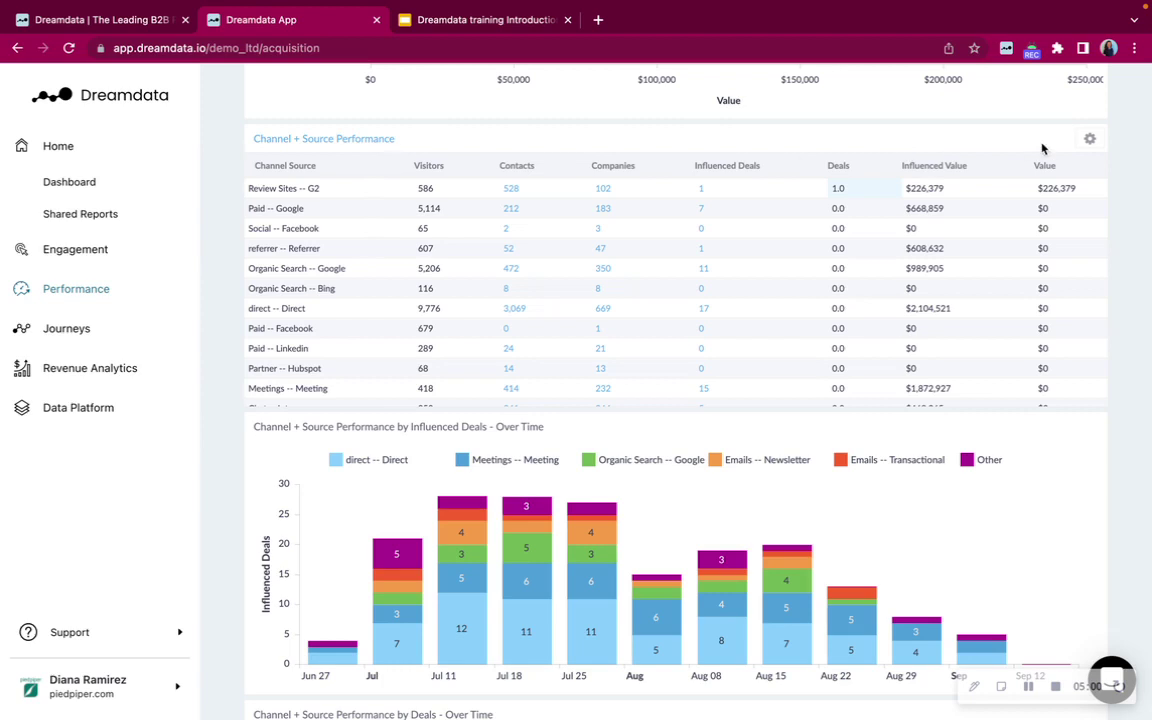
{"action": "left_click", "coordinate": [1089, 141]}
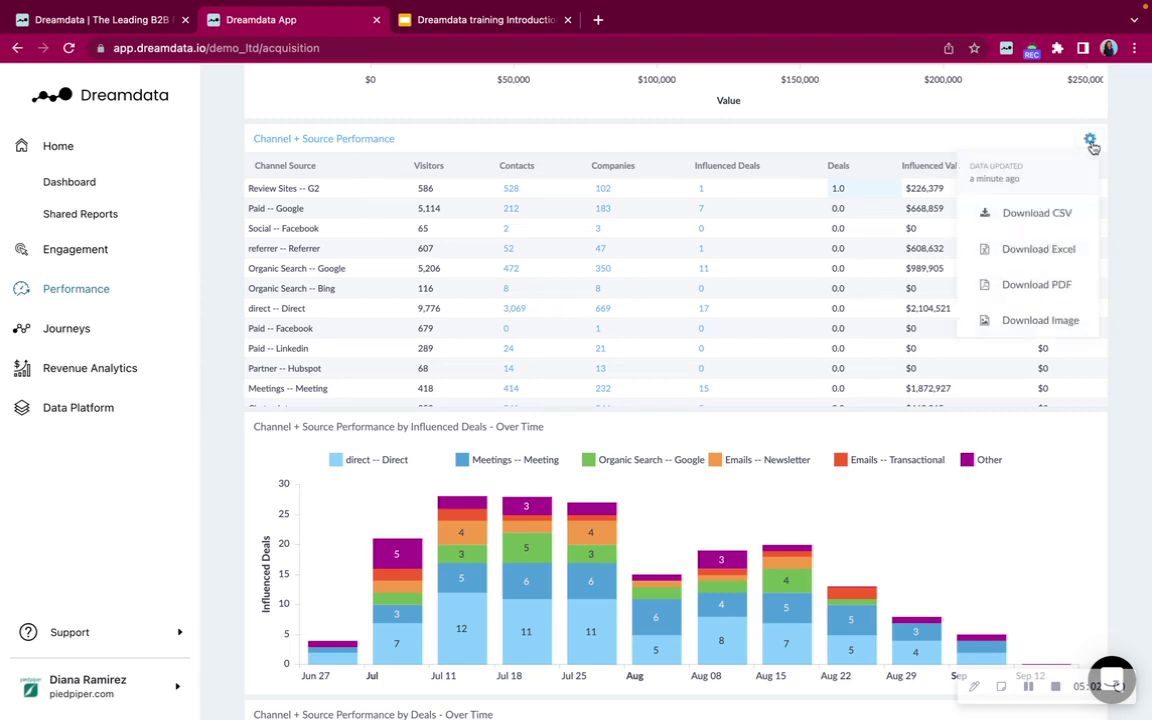
Open Data Platform > Sources and browse the integrations down to HubSpot under CRM.
{"action": "left_click", "coordinate": [103, 406]}
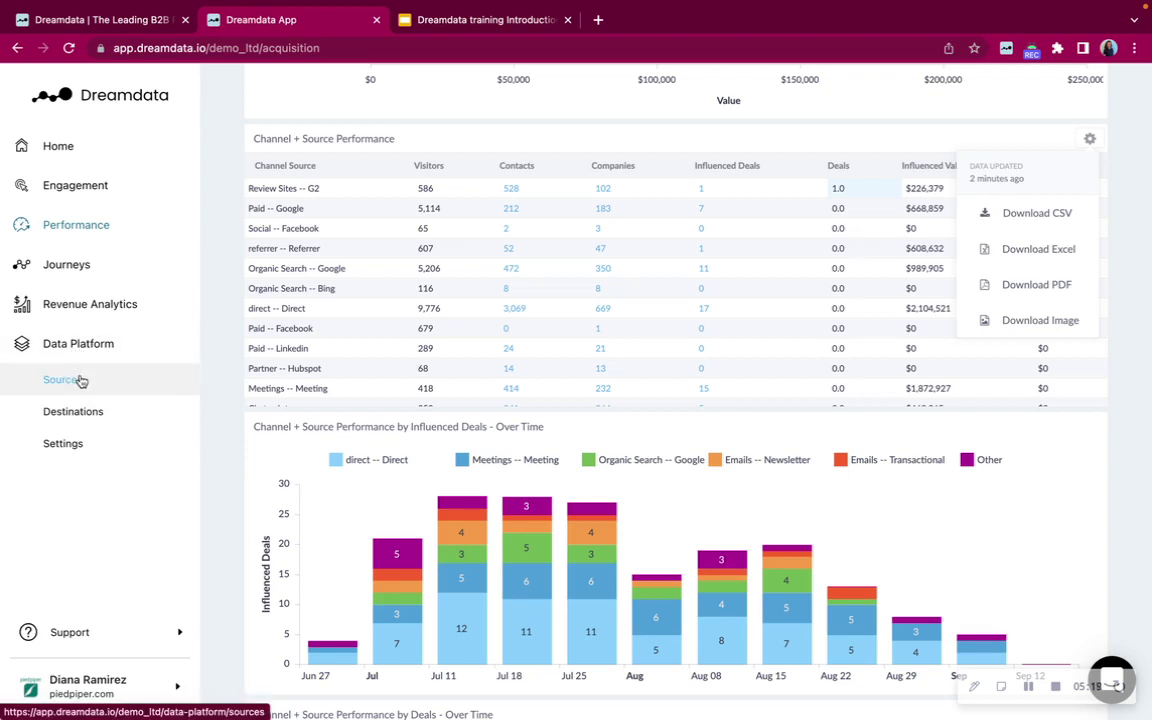
{"action": "left_click", "coordinate": [81, 381]}
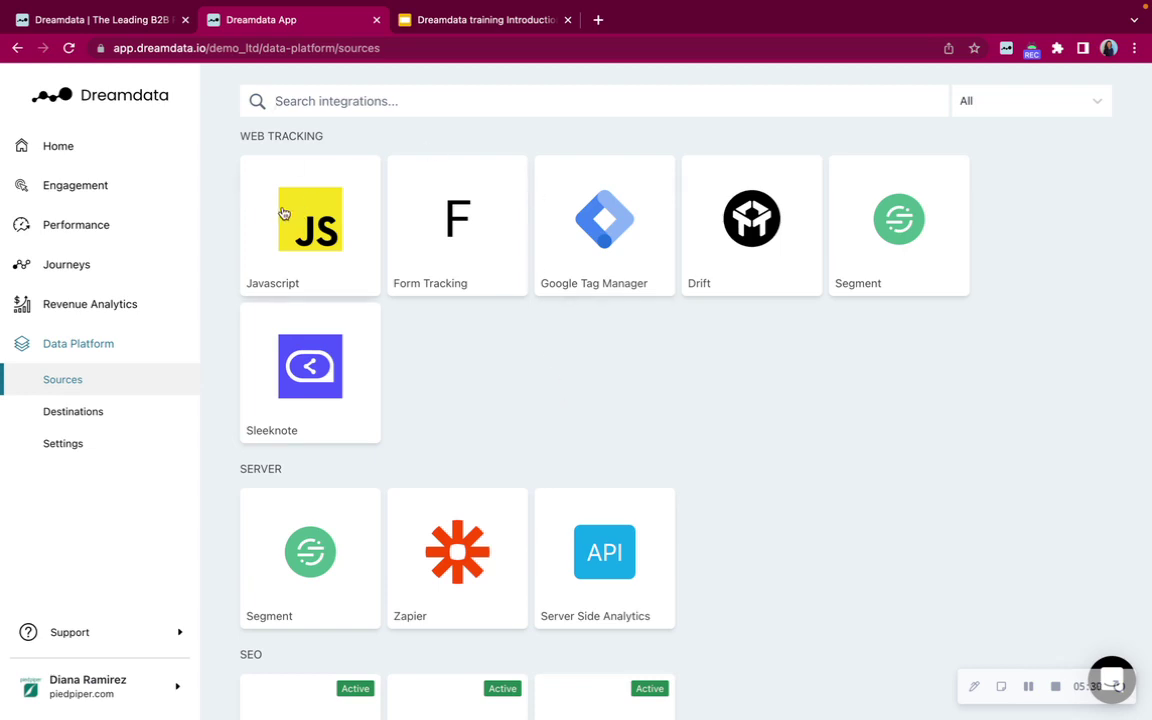
{"action": "scroll", "coordinate": [310, 240], "scroll_direction": "down", "scroll_amount": 1}
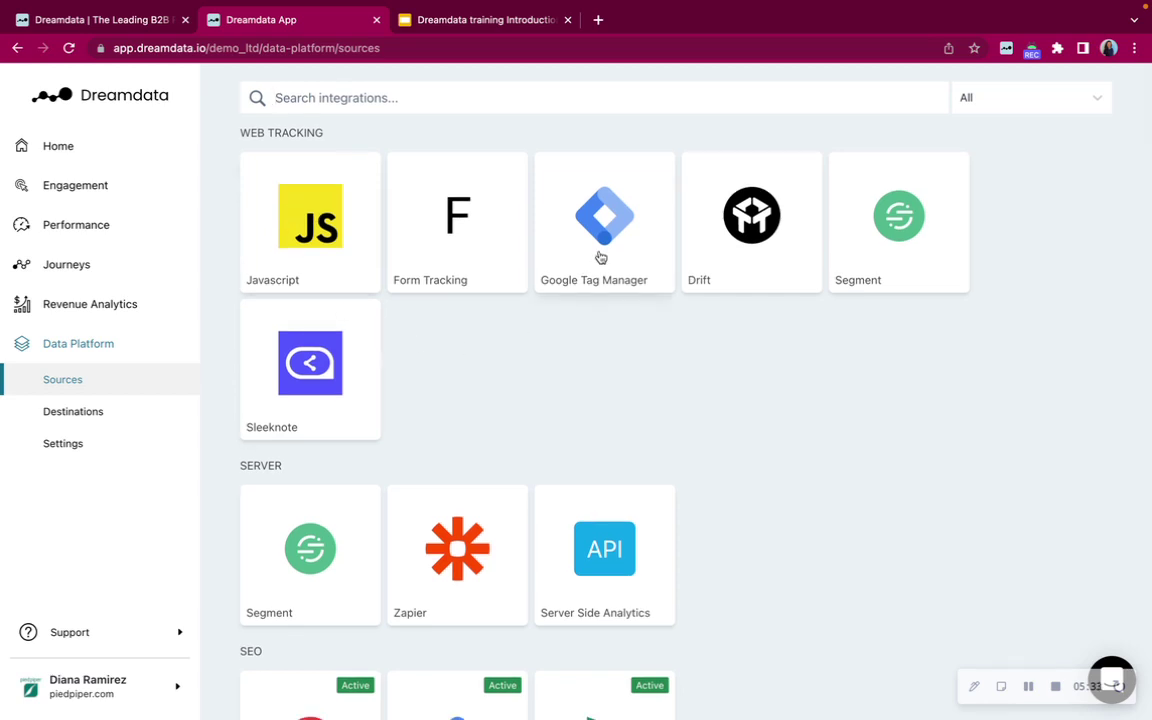
{"action": "scroll", "coordinate": [522, 432], "scroll_direction": "down", "scroll_amount": 3}
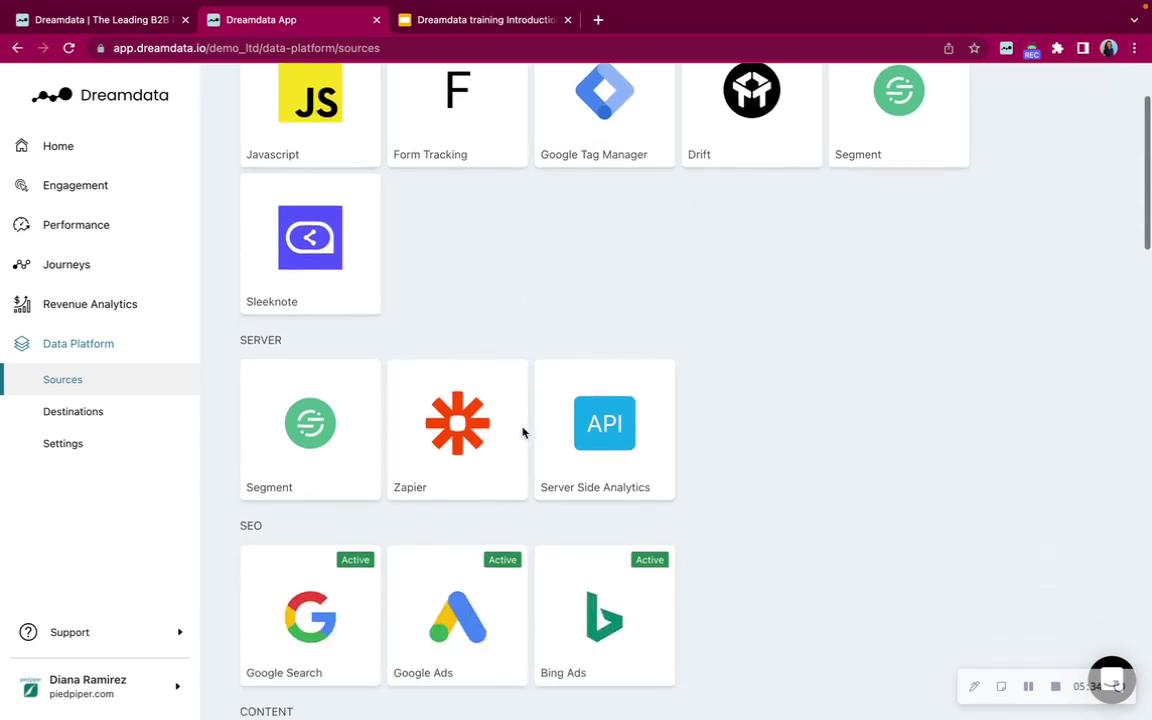
{"action": "scroll", "coordinate": [522, 432], "scroll_direction": "down", "scroll_amount": 2}
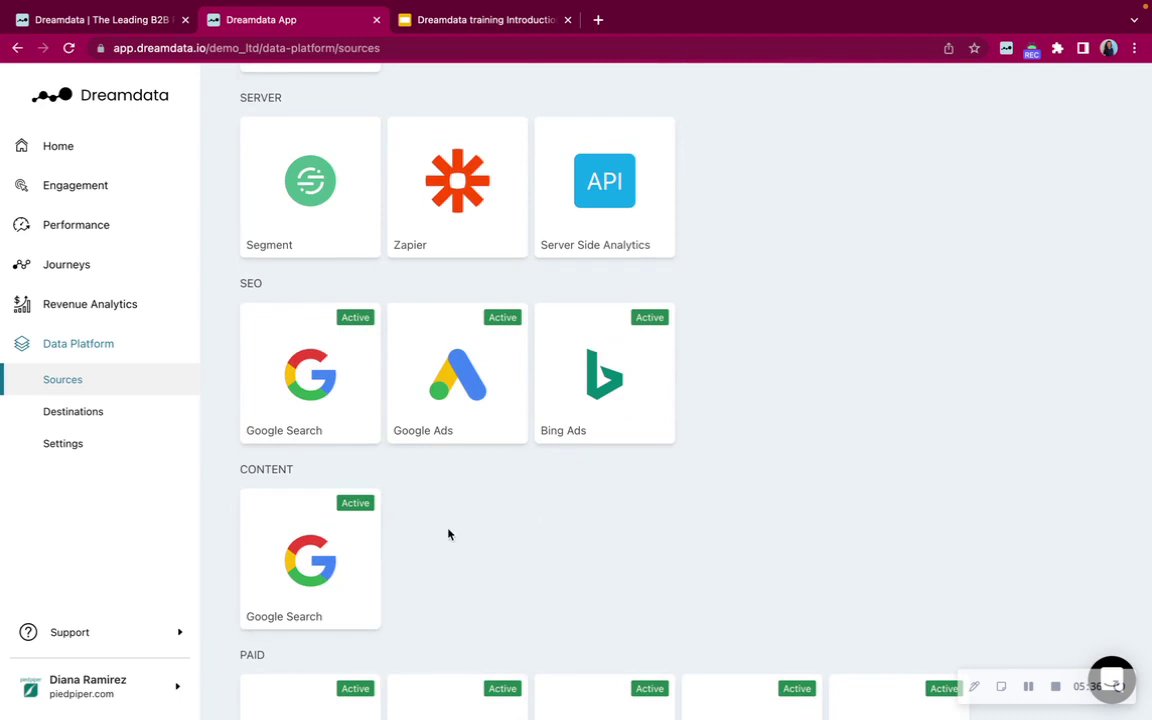
{"action": "scroll", "coordinate": [448, 535], "scroll_direction": "down", "scroll_amount": 2}
{"action": "scroll", "coordinate": [448, 535], "scroll_direction": "down", "scroll_amount": 1}
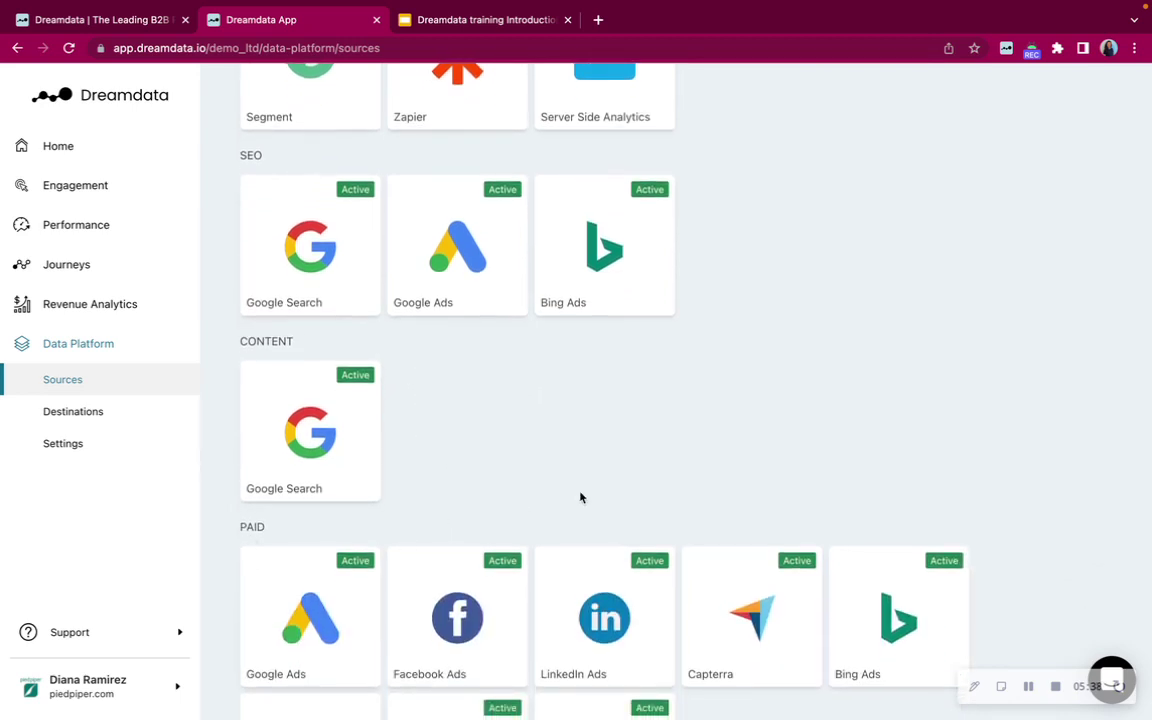
{"action": "scroll", "coordinate": [643, 475], "scroll_direction": "down", "scroll_amount": 2}
{"action": "scroll", "coordinate": [612, 470], "scroll_direction": "up", "scroll_amount": 3}
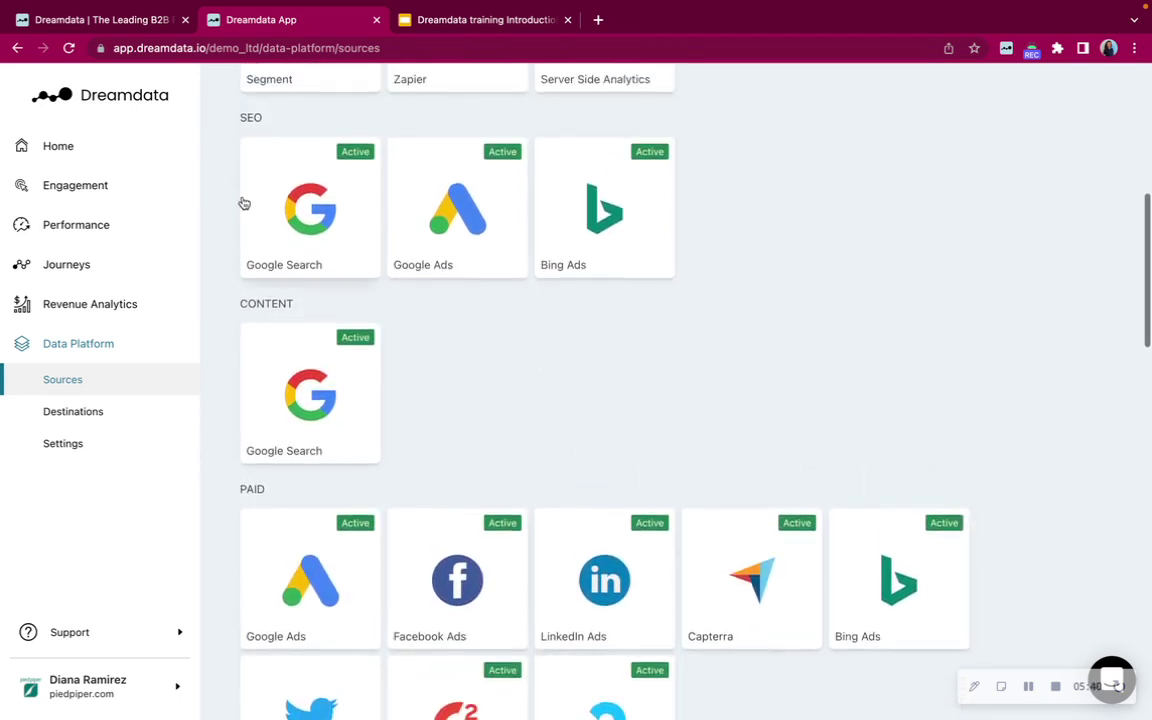
{"action": "scroll", "coordinate": [467, 412], "scroll_direction": "down", "scroll_amount": 9}
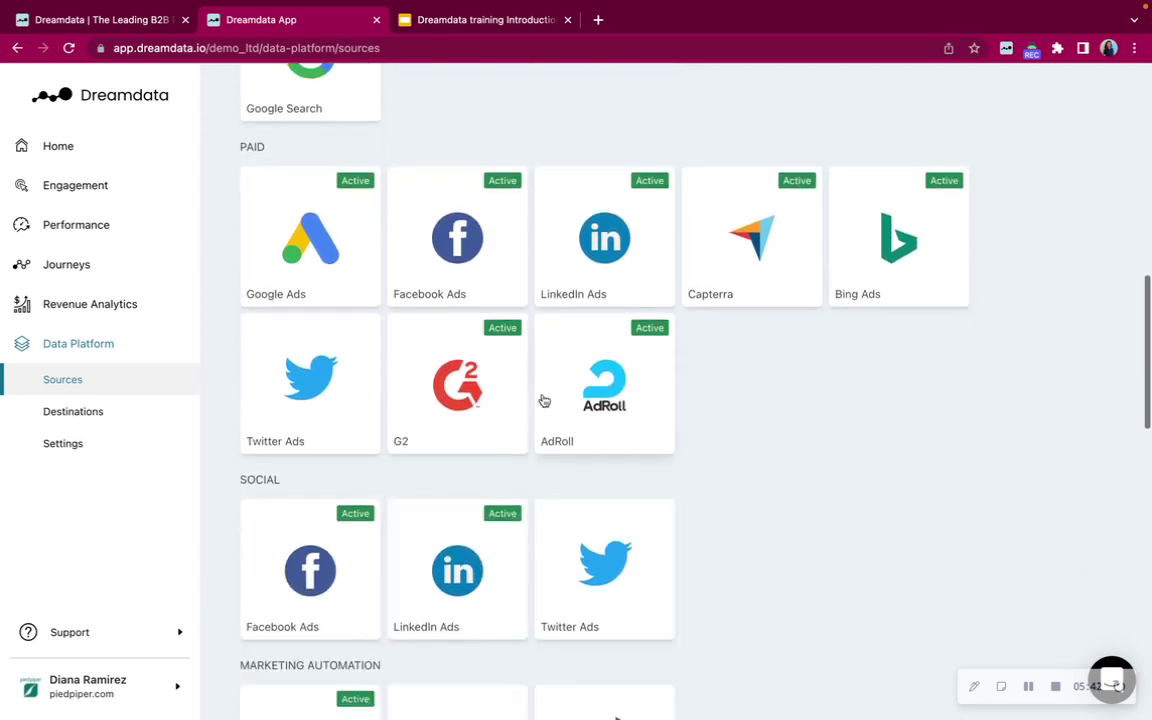
{"action": "scroll", "coordinate": [507, 424], "scroll_direction": "down", "scroll_amount": 6}
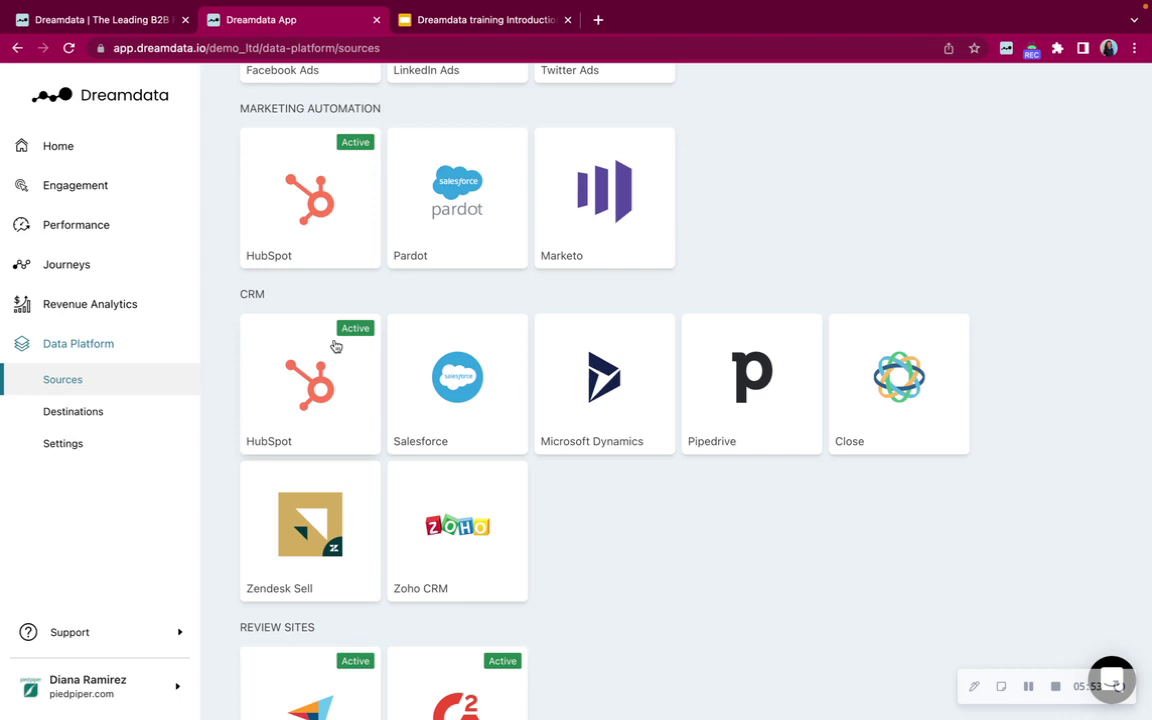
Browse the Destinations integrations, then open Data Platform General settings (USD, HubSpot primary CRM).
{"action": "left_click", "coordinate": [62, 412]}
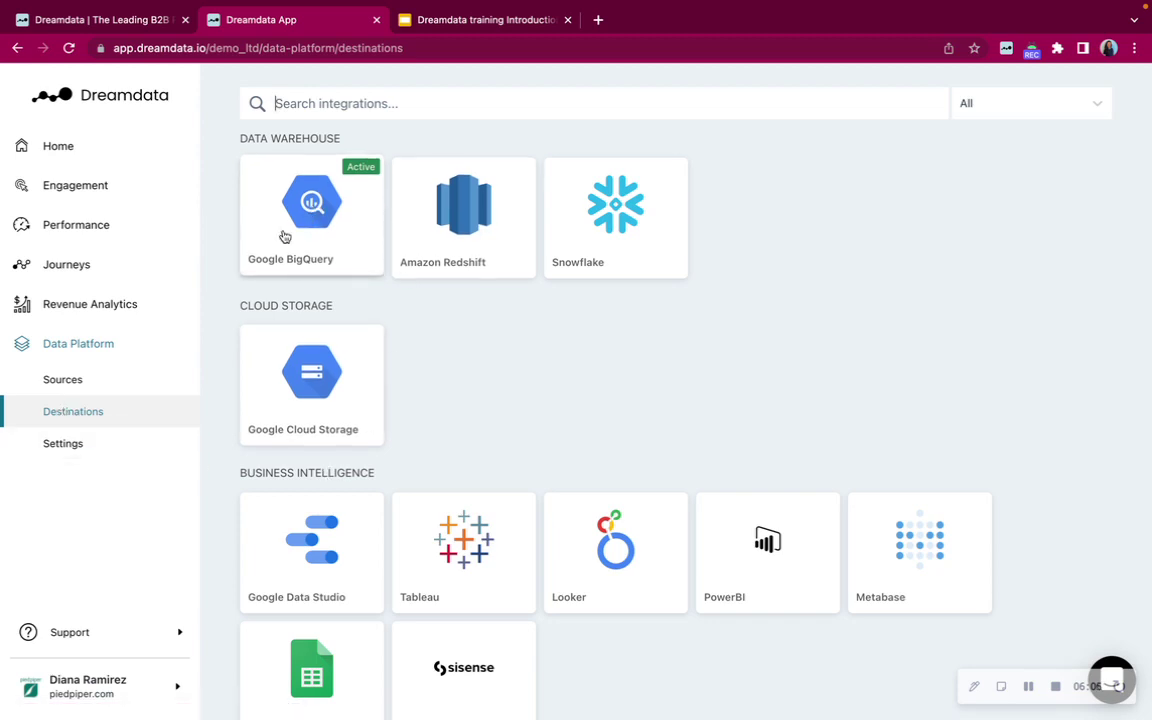
{"action": "scroll", "coordinate": [447, 380], "scroll_direction": "down", "scroll_amount": 2}
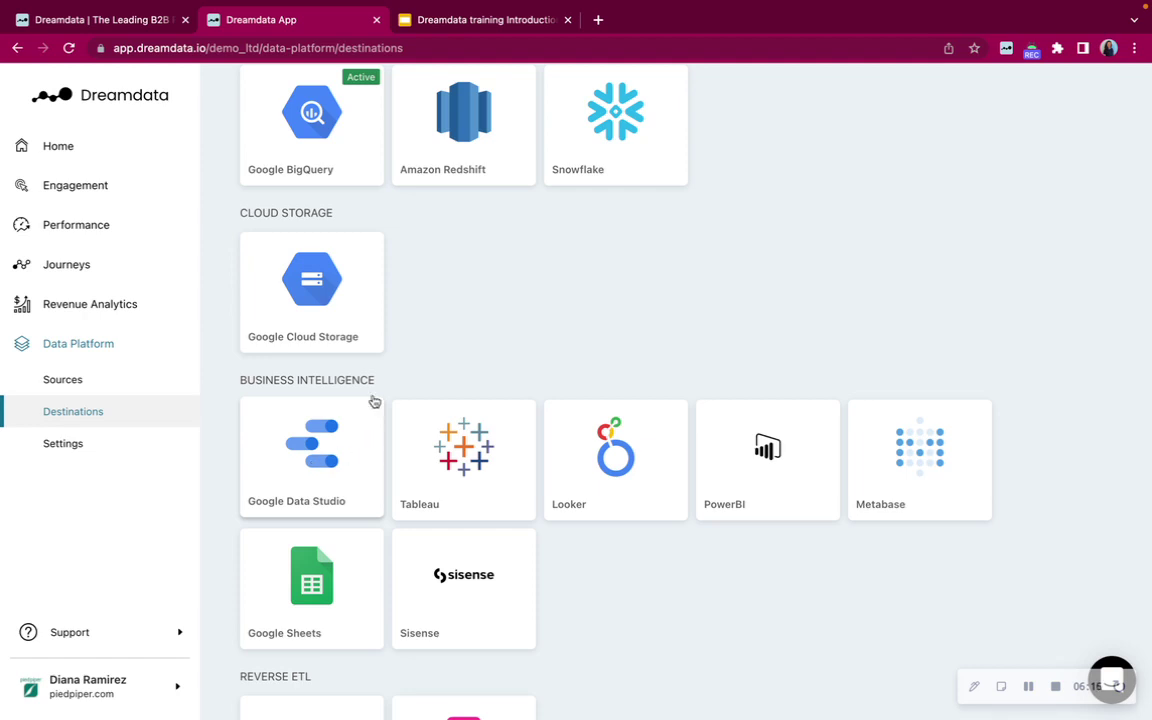
{"action": "scroll", "coordinate": [332, 316], "scroll_direction": "up", "scroll_amount": 2}
{"action": "scroll", "coordinate": [332, 316], "scroll_direction": "down", "scroll_amount": 1}
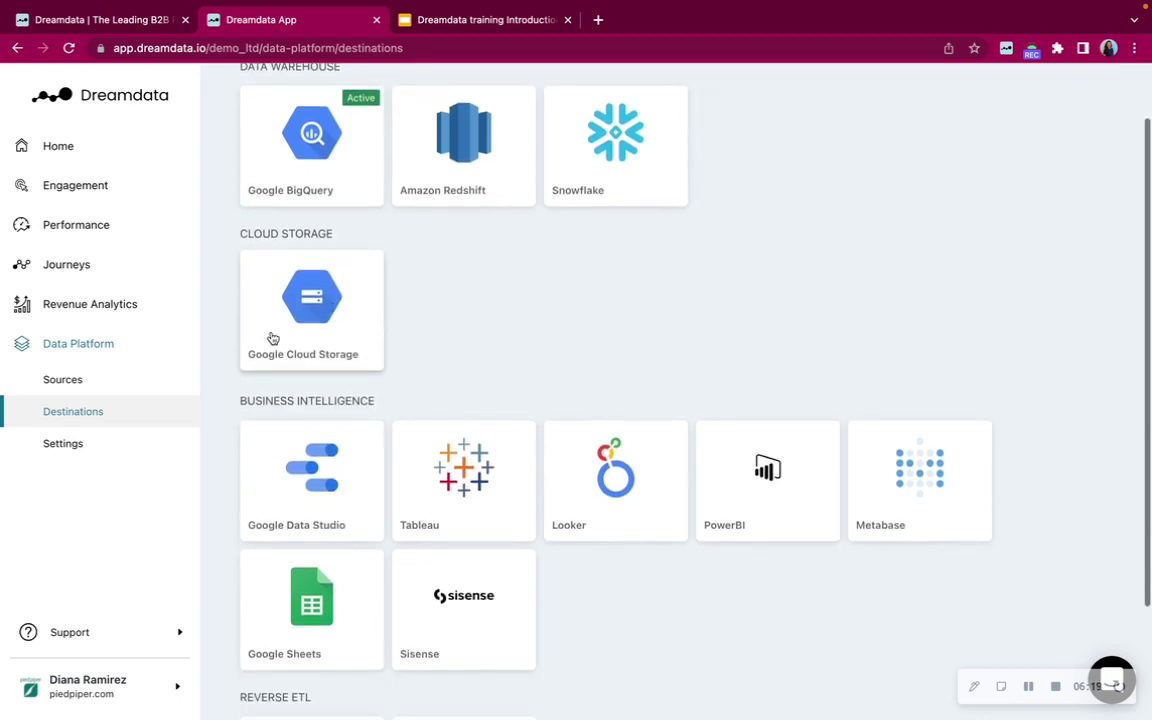
{"action": "left_click", "coordinate": [60, 444]}
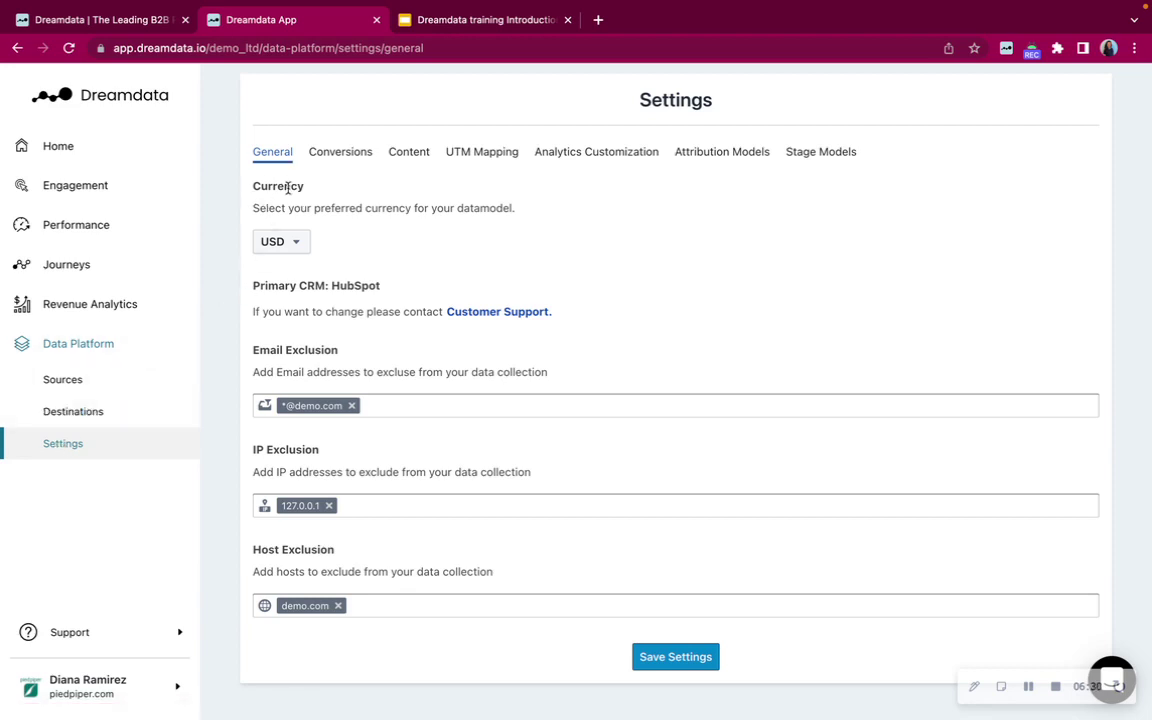
{"action": "left_click", "coordinate": [304, 248]}
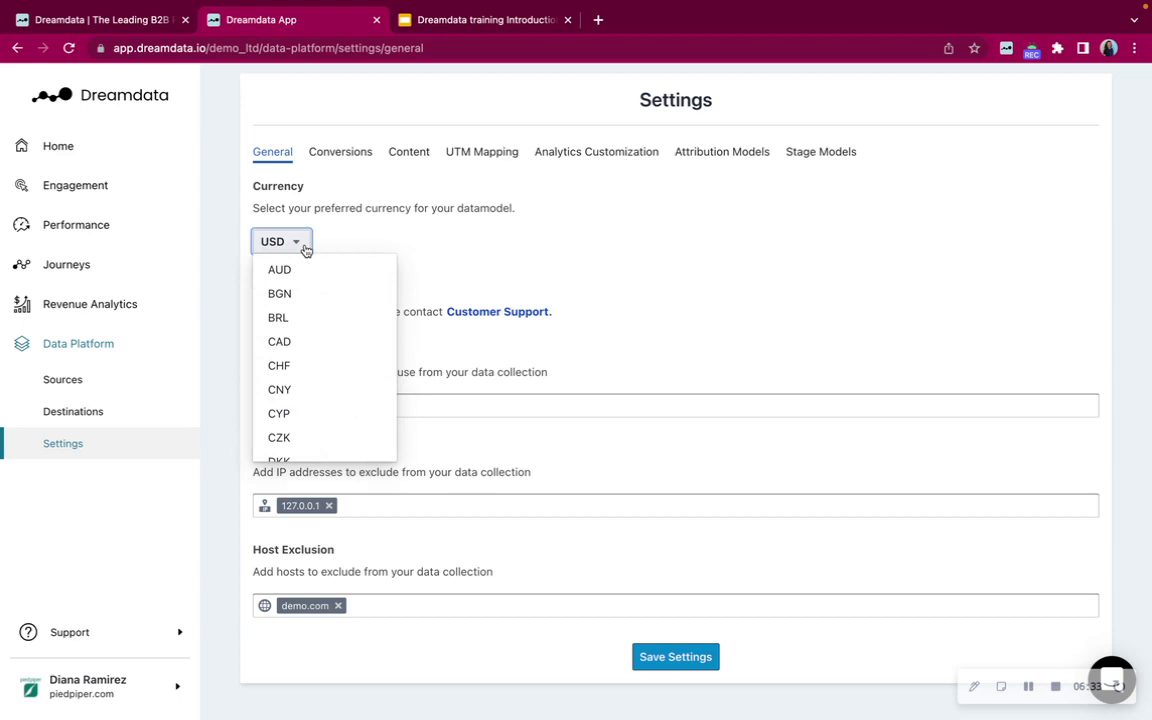
{"action": "left_click", "coordinate": [343, 233]}
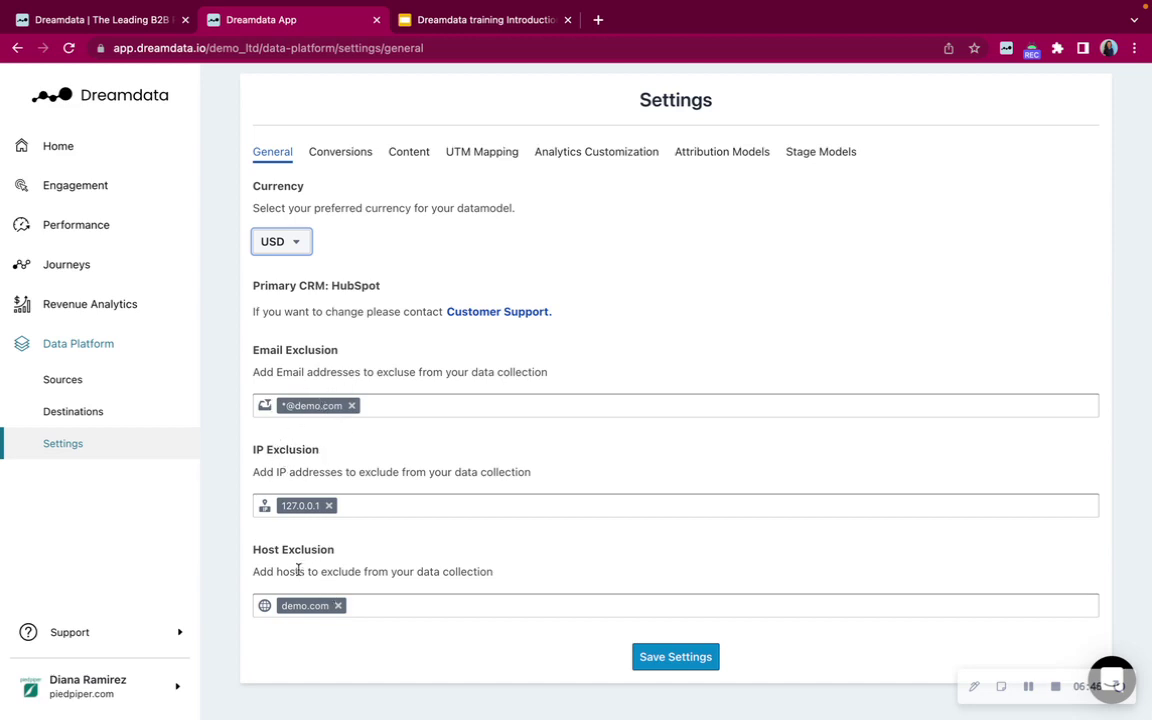
Show the Conversions settings mapping downloadEbook, requestDemo and subscribeNewsletter events to named conversions.
{"action": "left_click", "coordinate": [337, 156]}
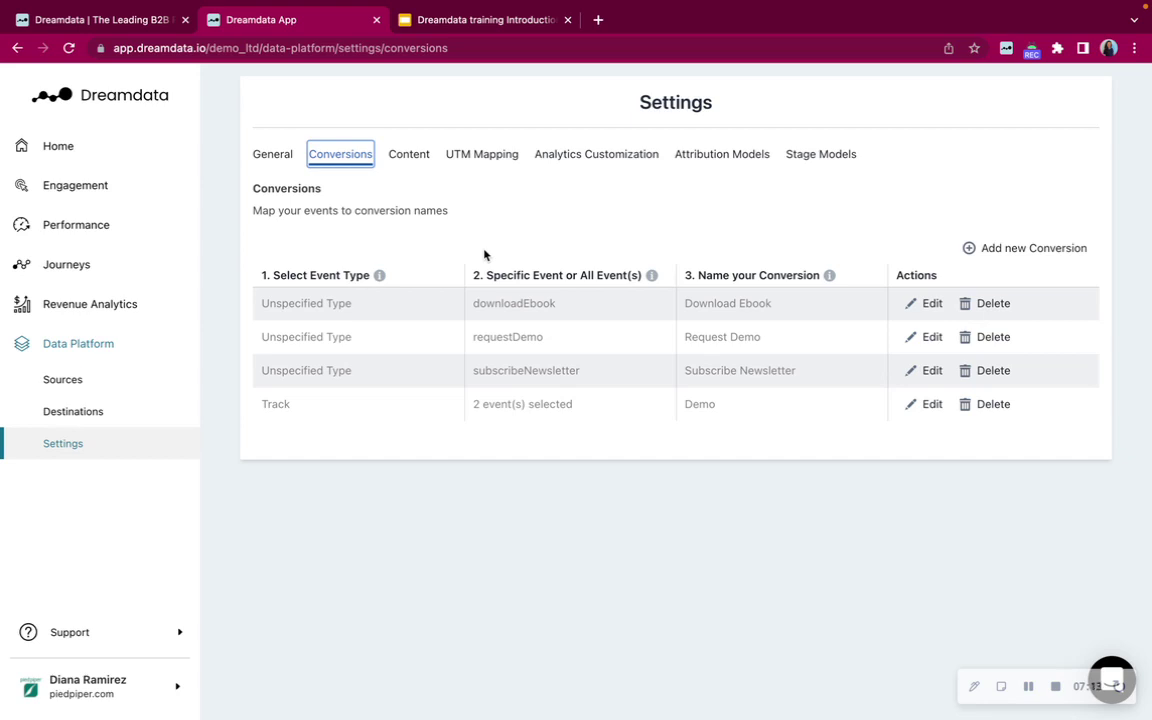
Start a new conversion row with event type Sign up and form-submit as the event.
{"action": "left_click", "coordinate": [1005, 252]}
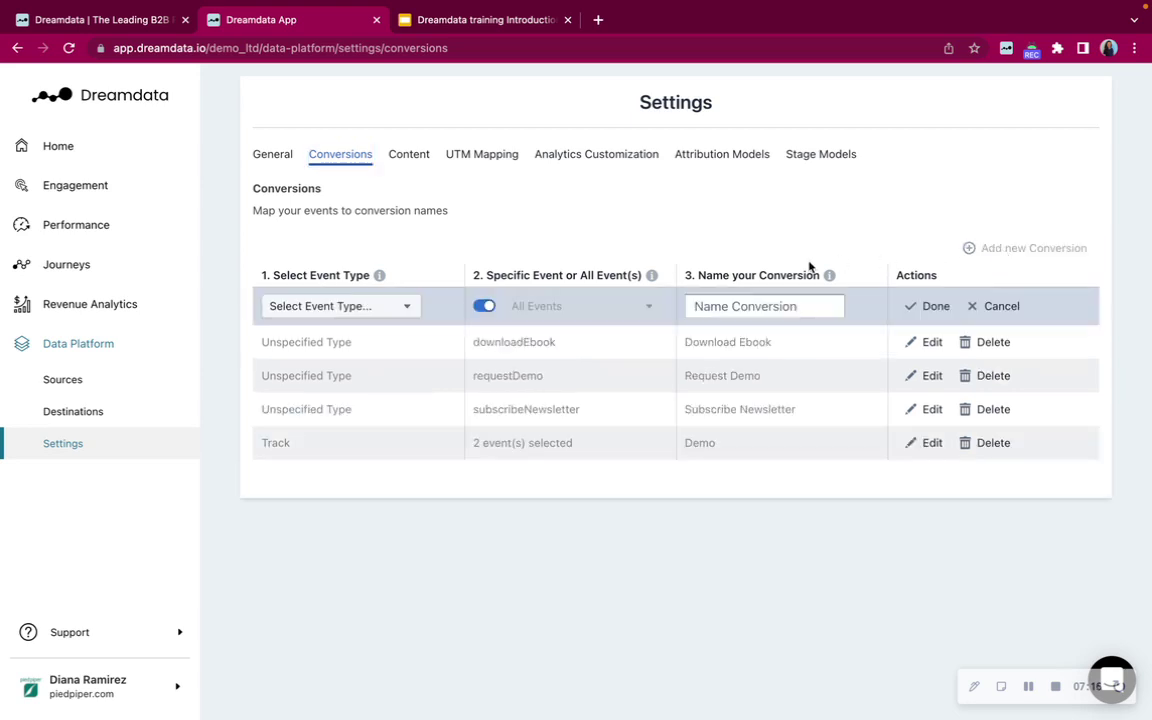
{"action": "left_click", "coordinate": [366, 314]}
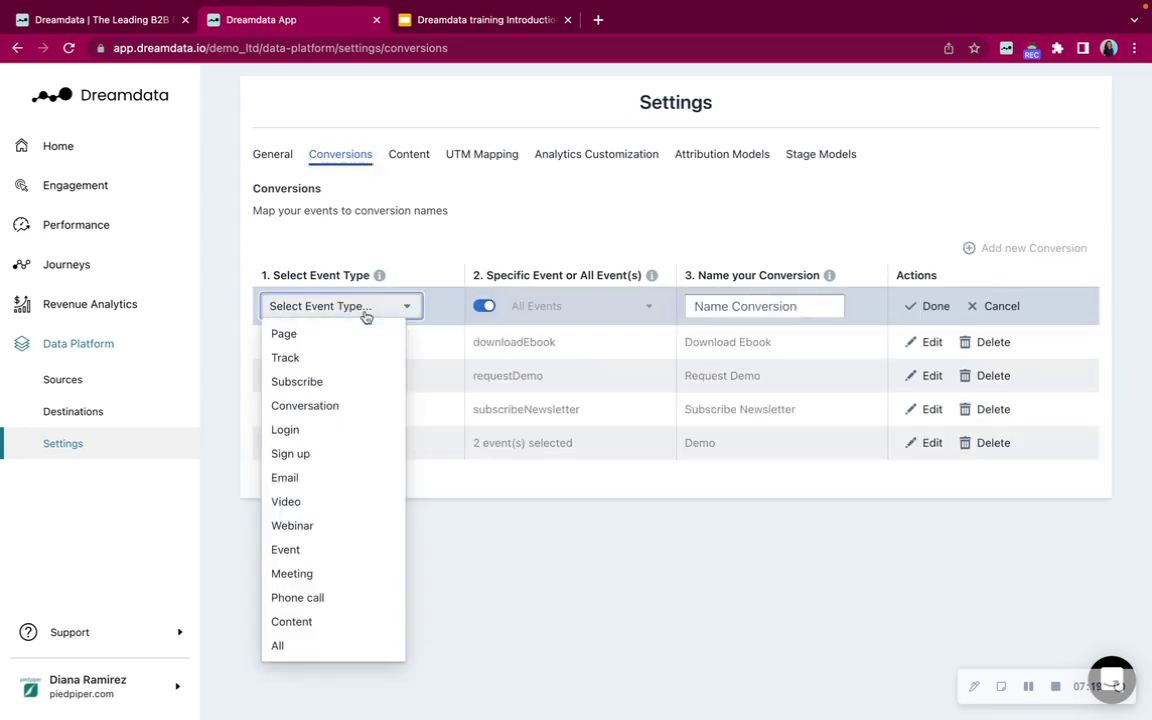
{"action": "left_click", "coordinate": [303, 456]}
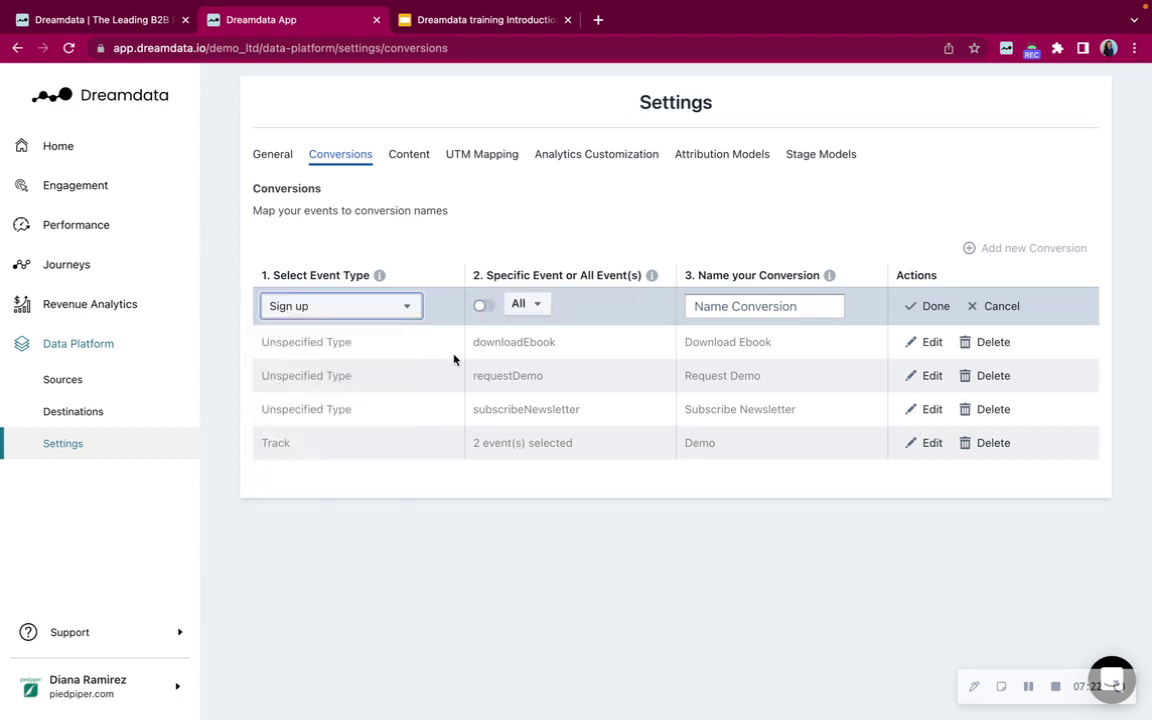
{"action": "left_click", "coordinate": [481, 307]}
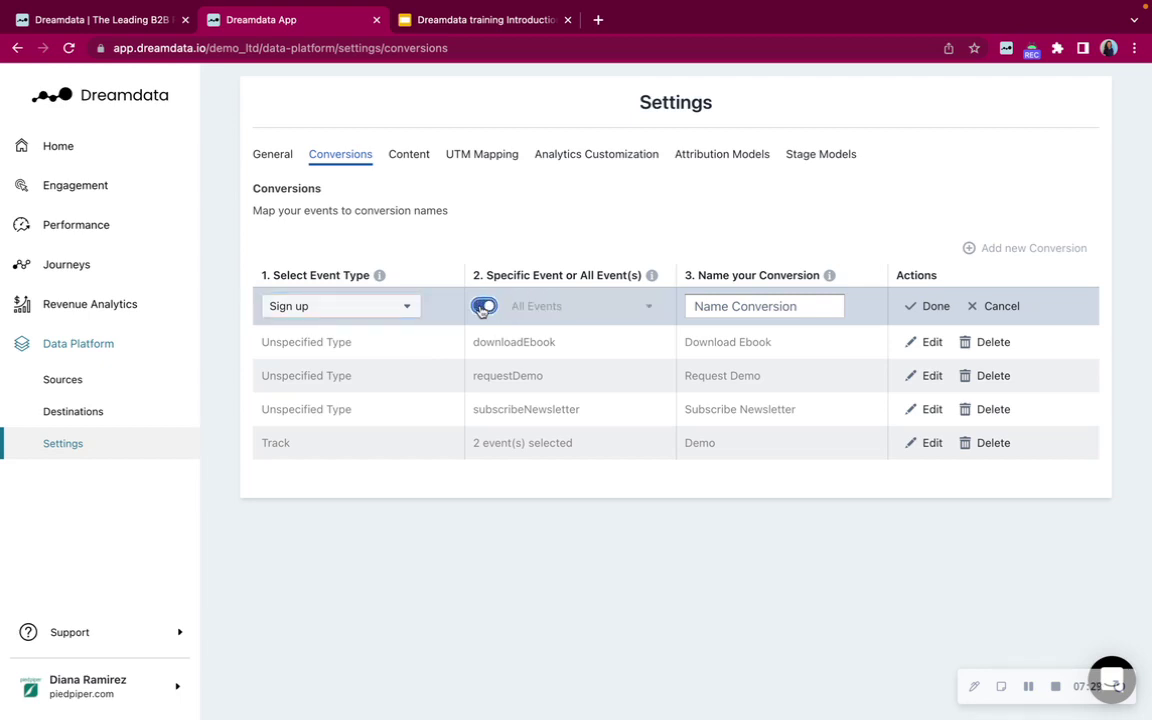
{"action": "left_click", "coordinate": [481, 307]}
{"action": "scroll", "coordinate": [540, 307], "scroll_direction": "up", "scroll_amount": 1}
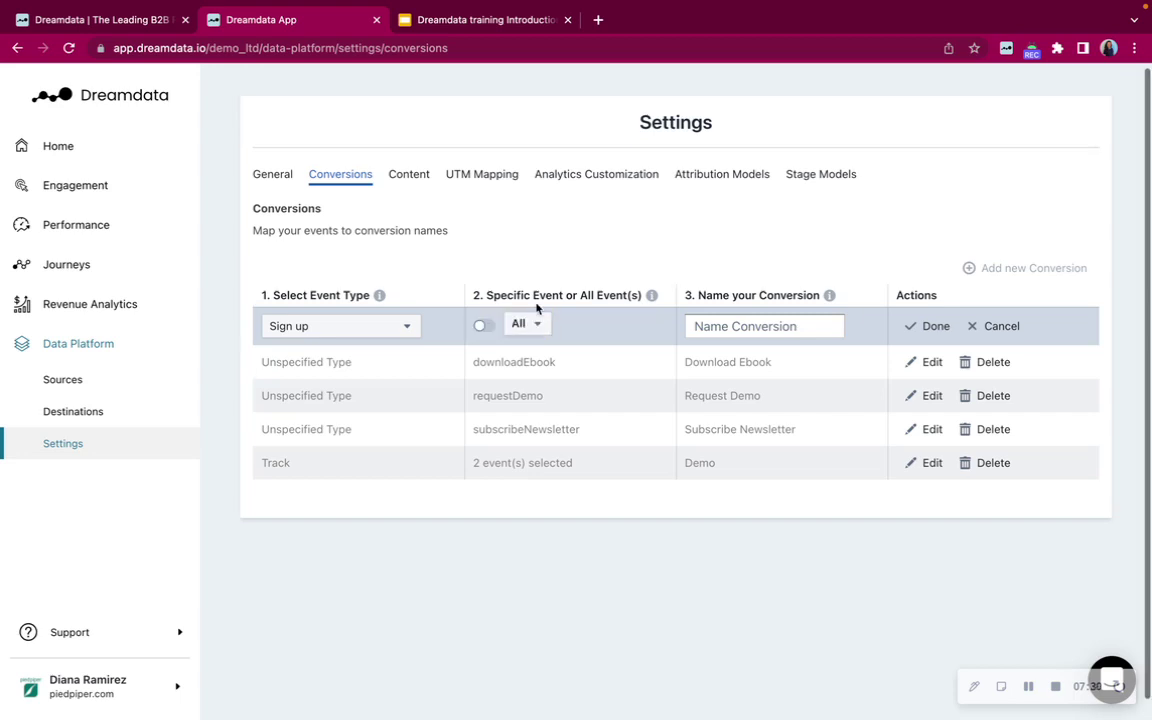
{"action": "left_click", "coordinate": [527, 323]}
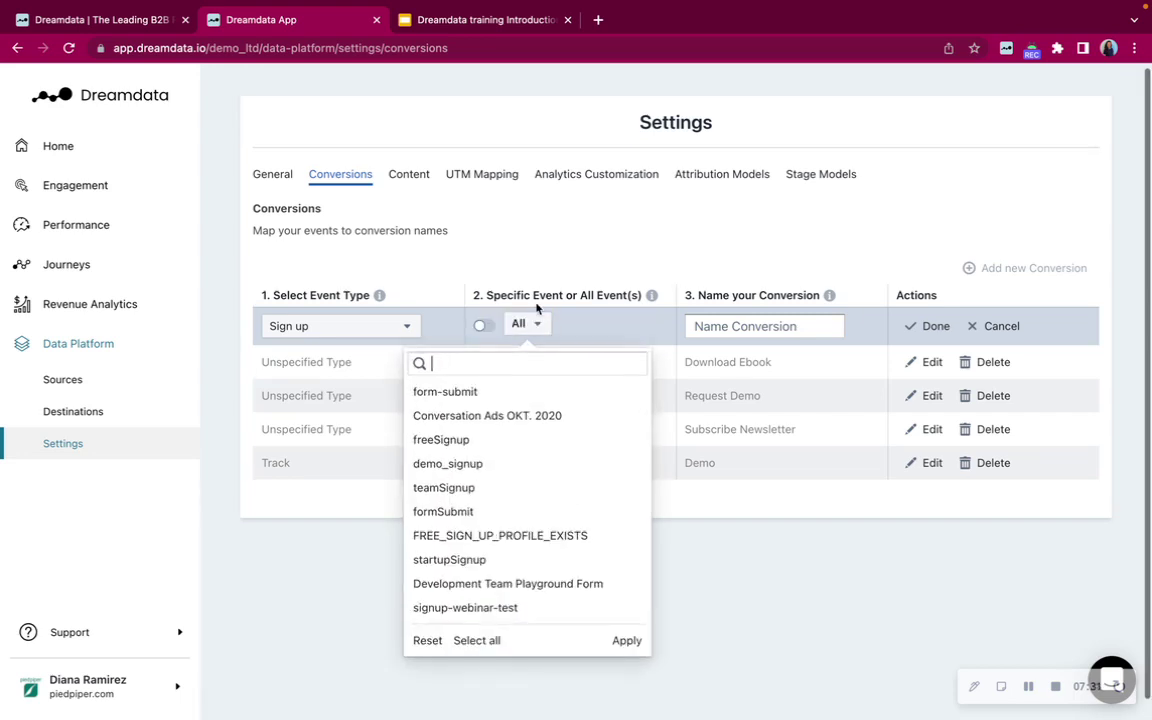
{"action": "left_click", "coordinate": [474, 400]}
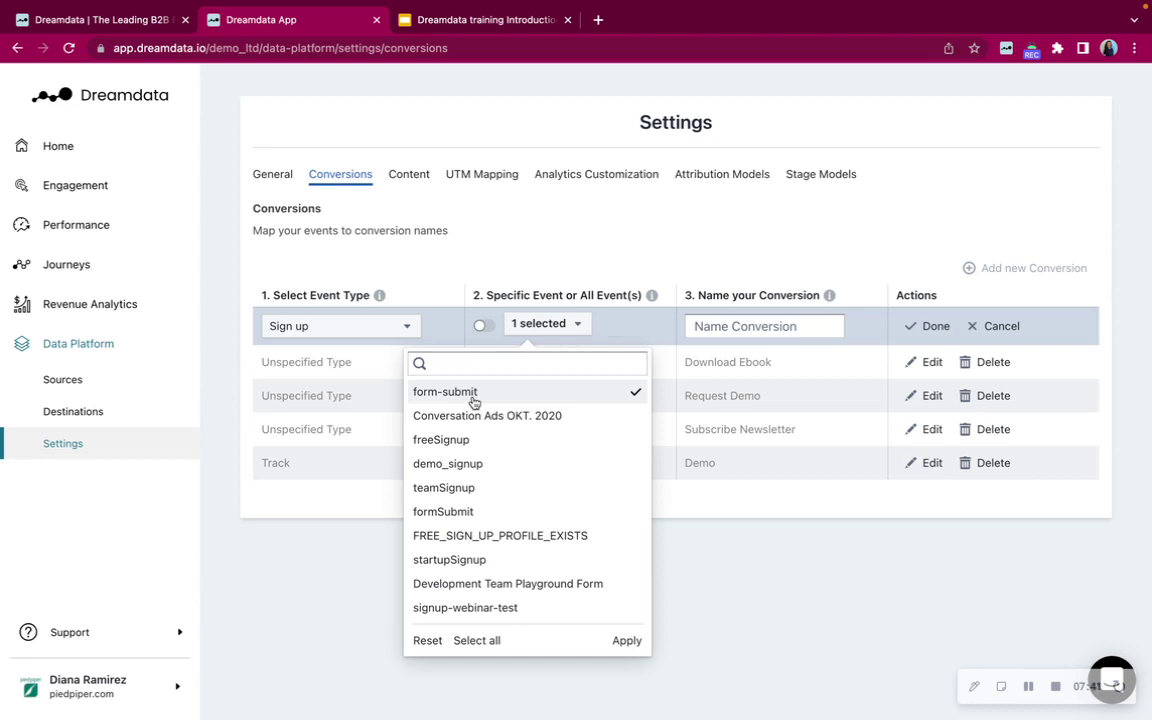
Name the conversion 'form submission', set it to count All Events, and save it.
{"action": "left_click", "coordinate": [720, 325]}
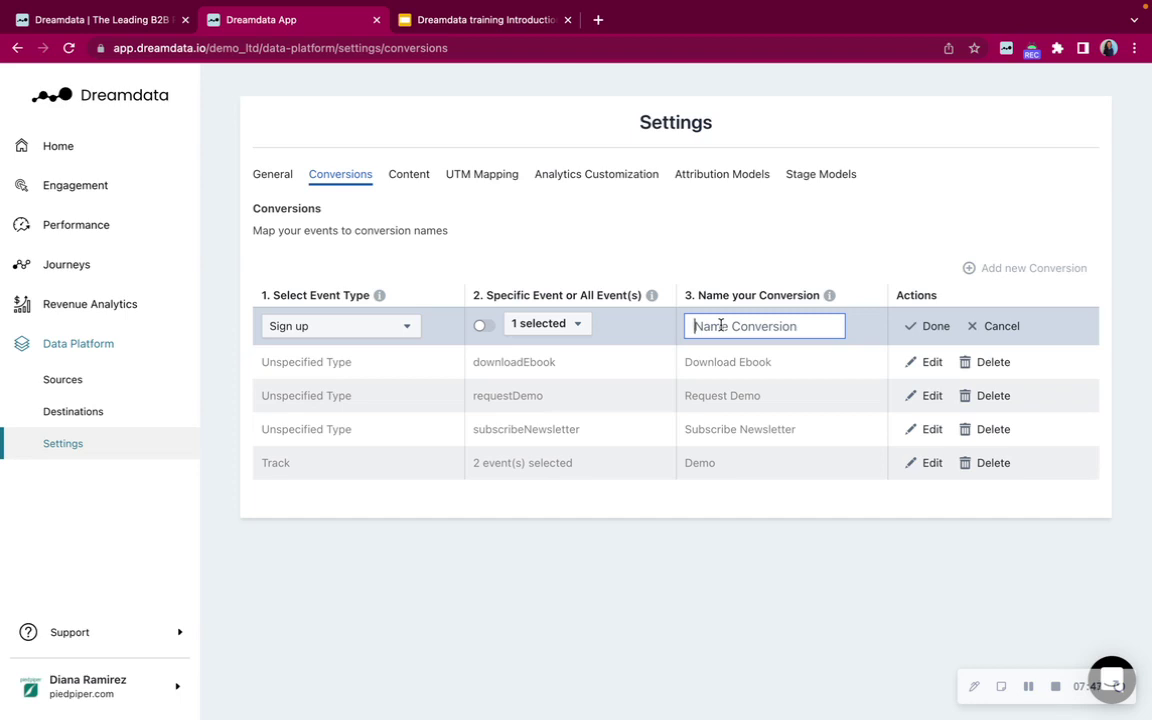
{"action": "type", "text": "form submissio"}
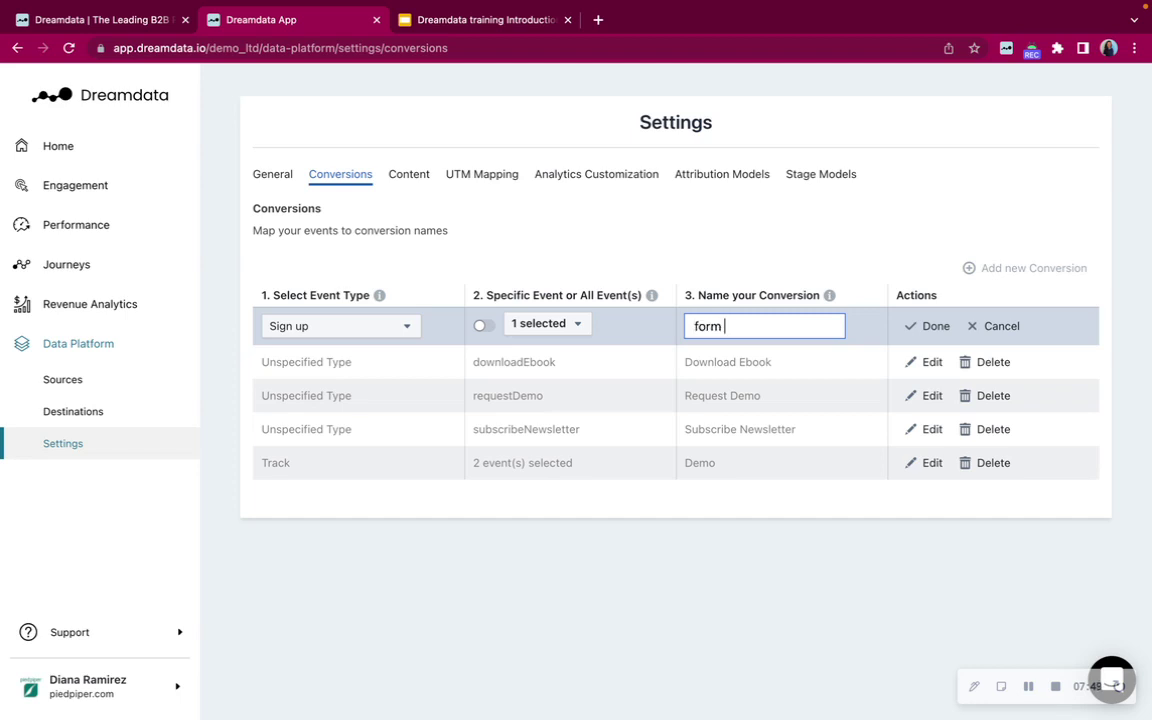
{"action": "type", "text": "n"}
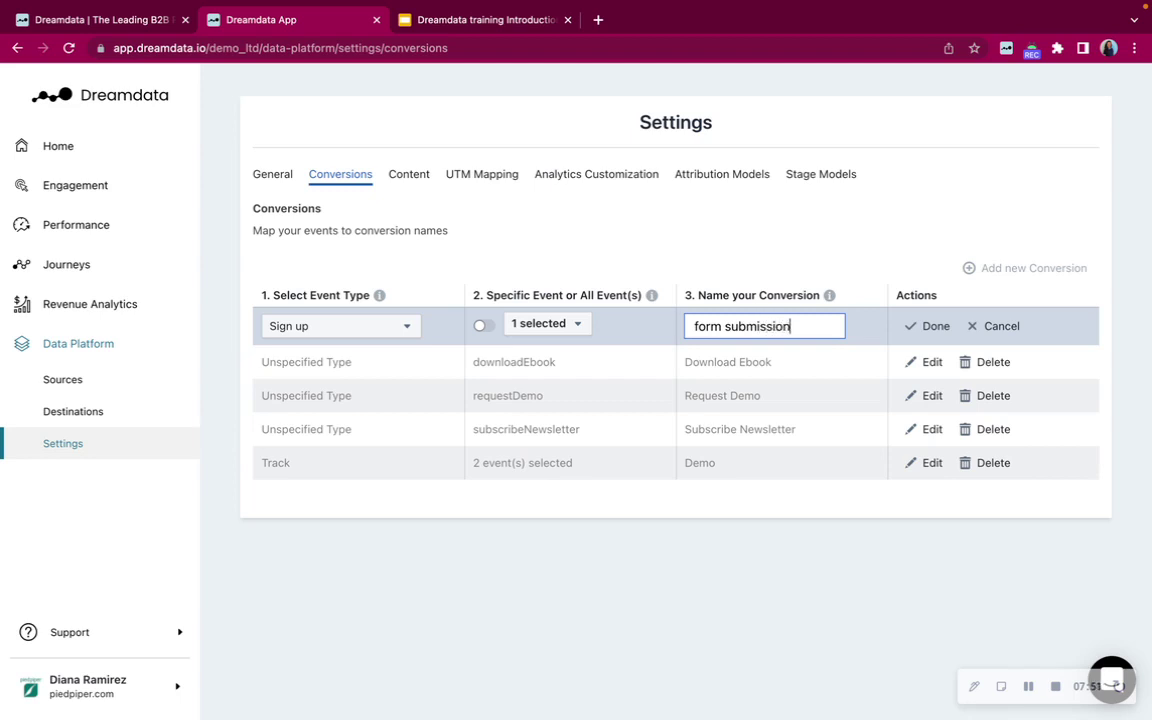
{"action": "left_click", "coordinate": [936, 329]}
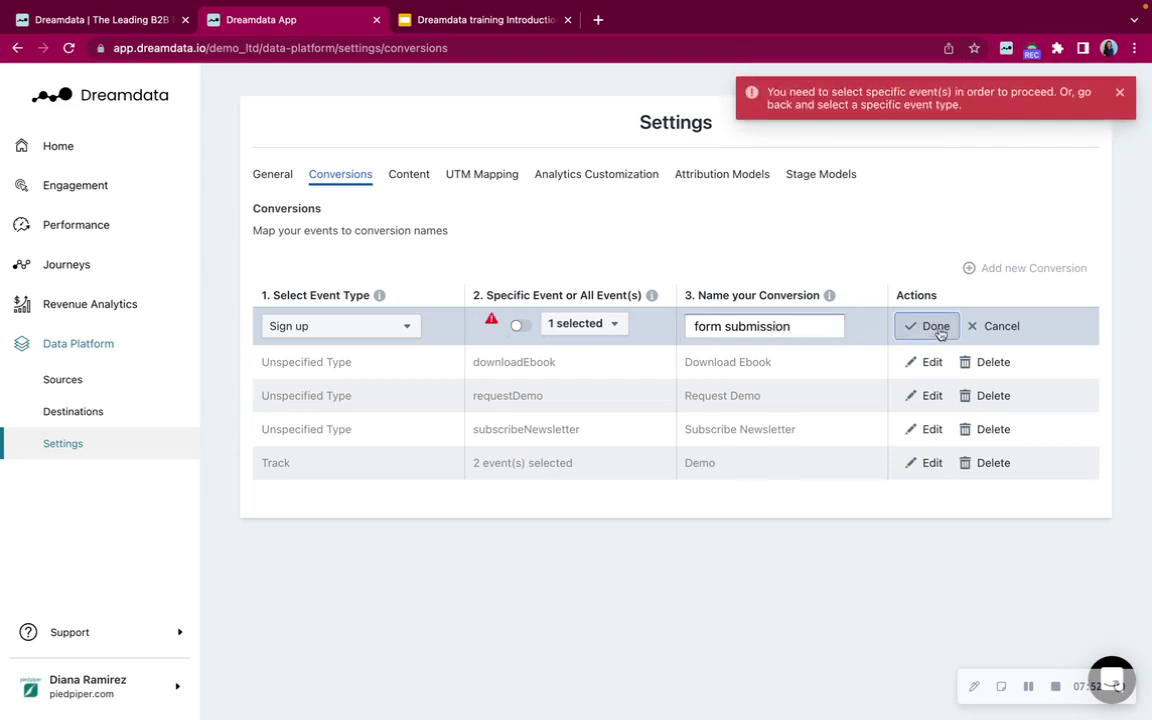
{"action": "left_click", "coordinate": [516, 327]}
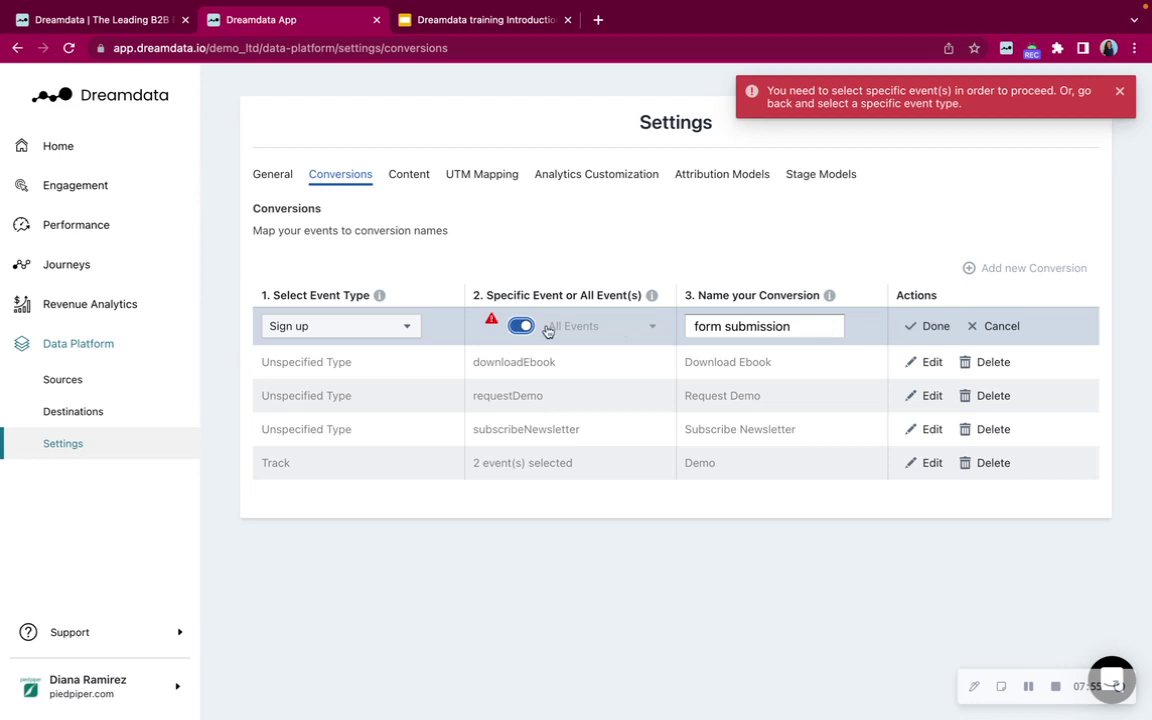
{"action": "left_click", "coordinate": [908, 328]}
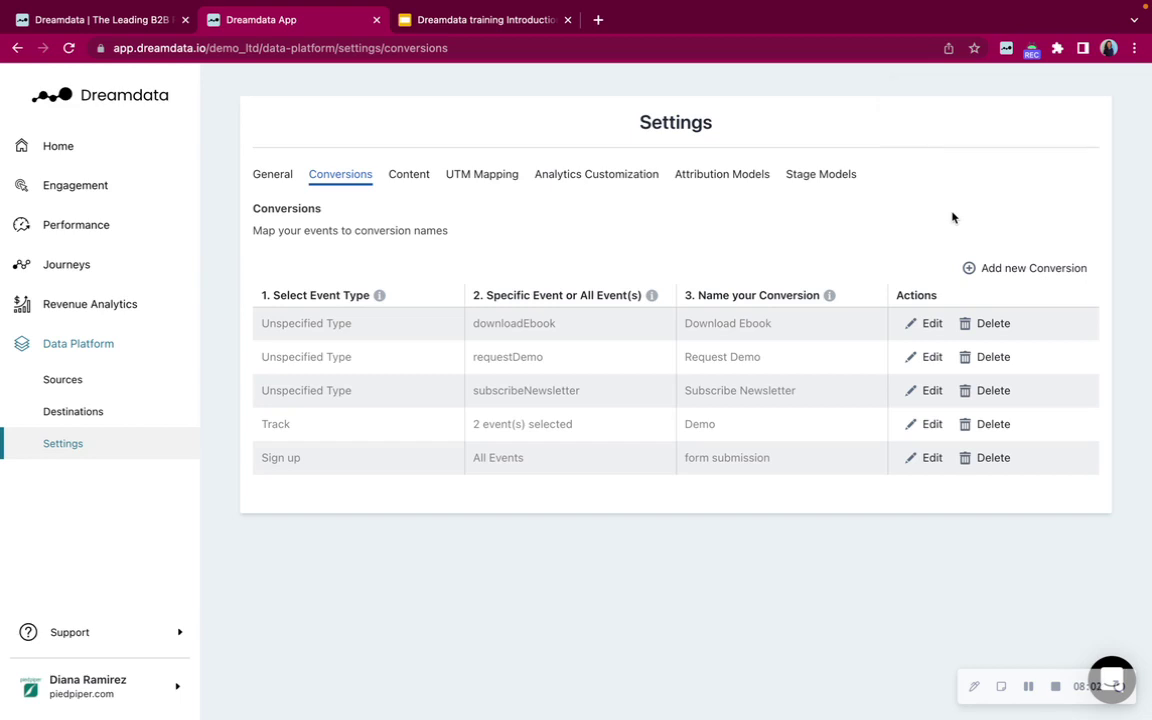
Show the Content settings table of URL-based categories like blog, product and solutions.
{"action": "left_click", "coordinate": [407, 175]}
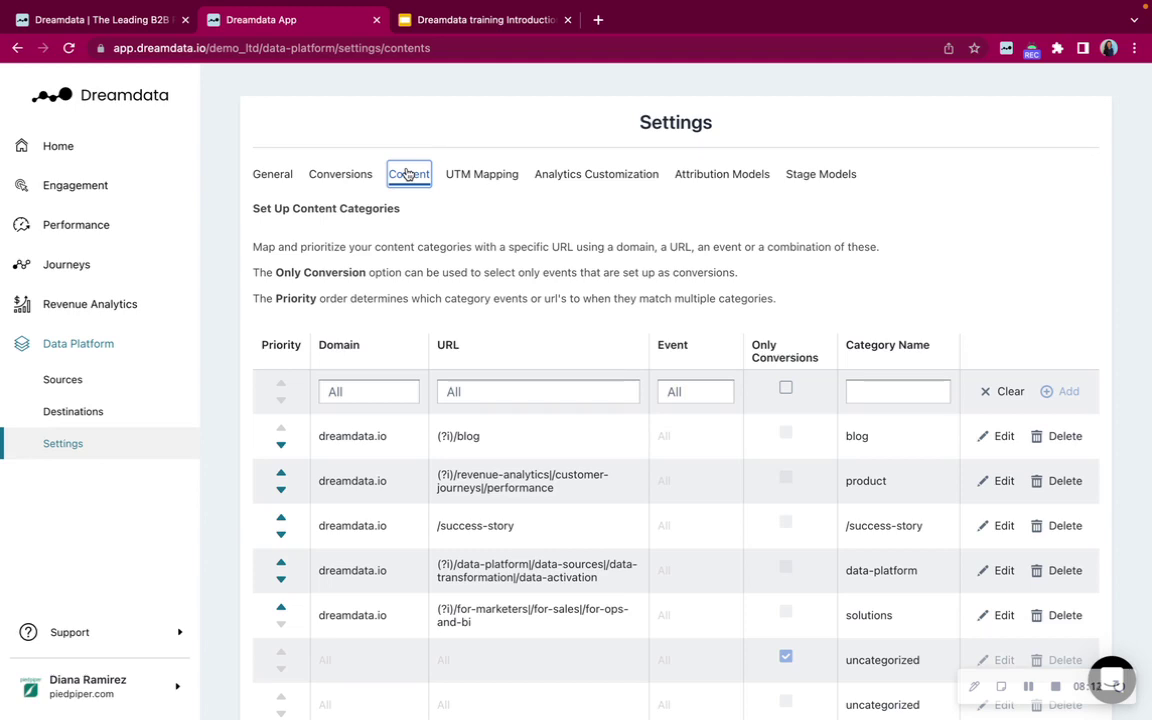
{"action": "scroll", "coordinate": [406, 174], "scroll_direction": "down", "scroll_amount": 2}
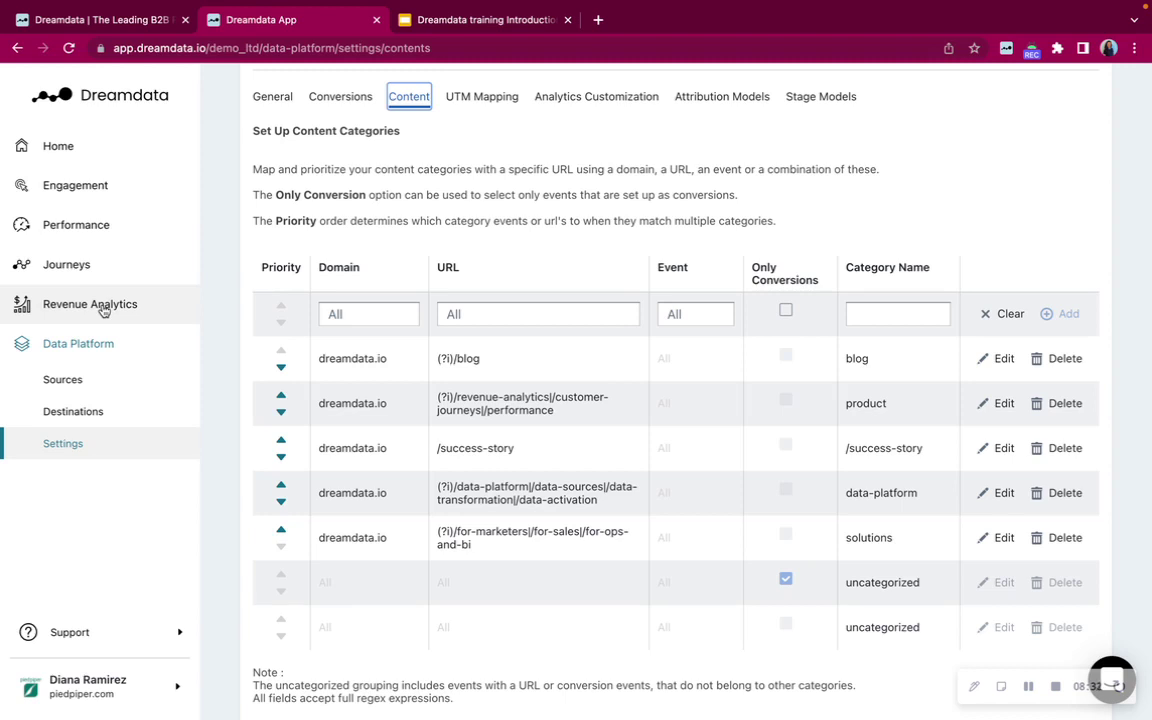
Add a content category 'FAQ' for dreamdata.io pages with URL pattern /why.
{"action": "left_click", "coordinate": [367, 311]}
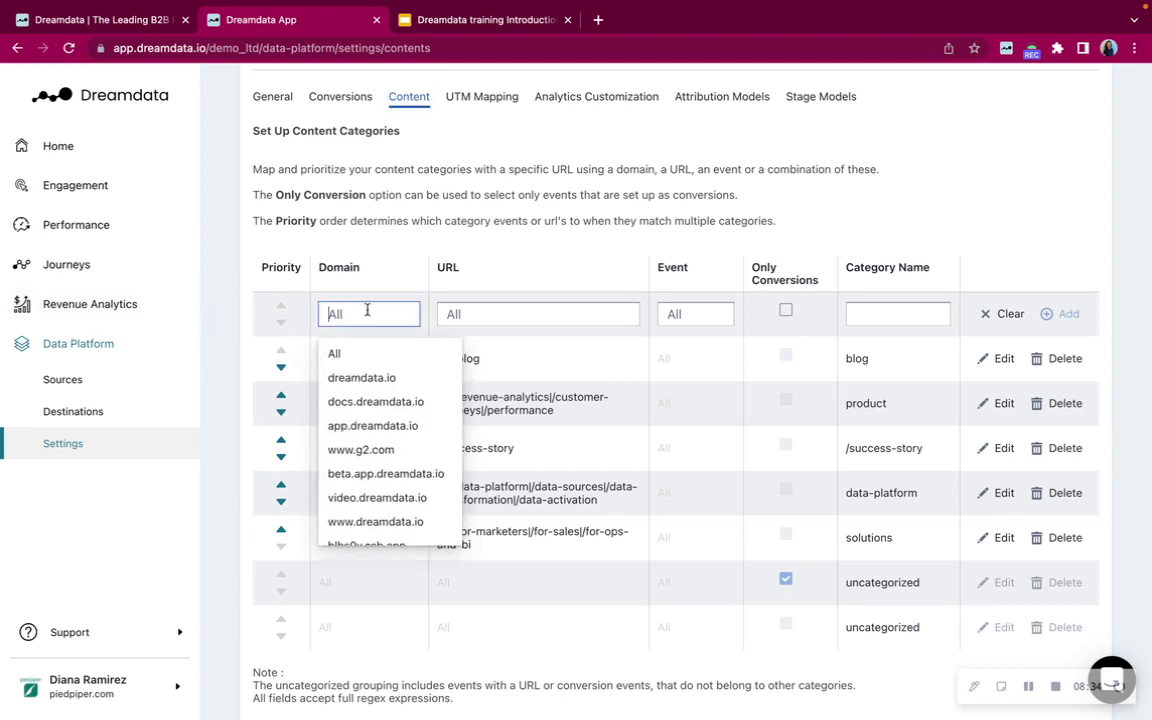
{"action": "left_click", "coordinate": [365, 378]}
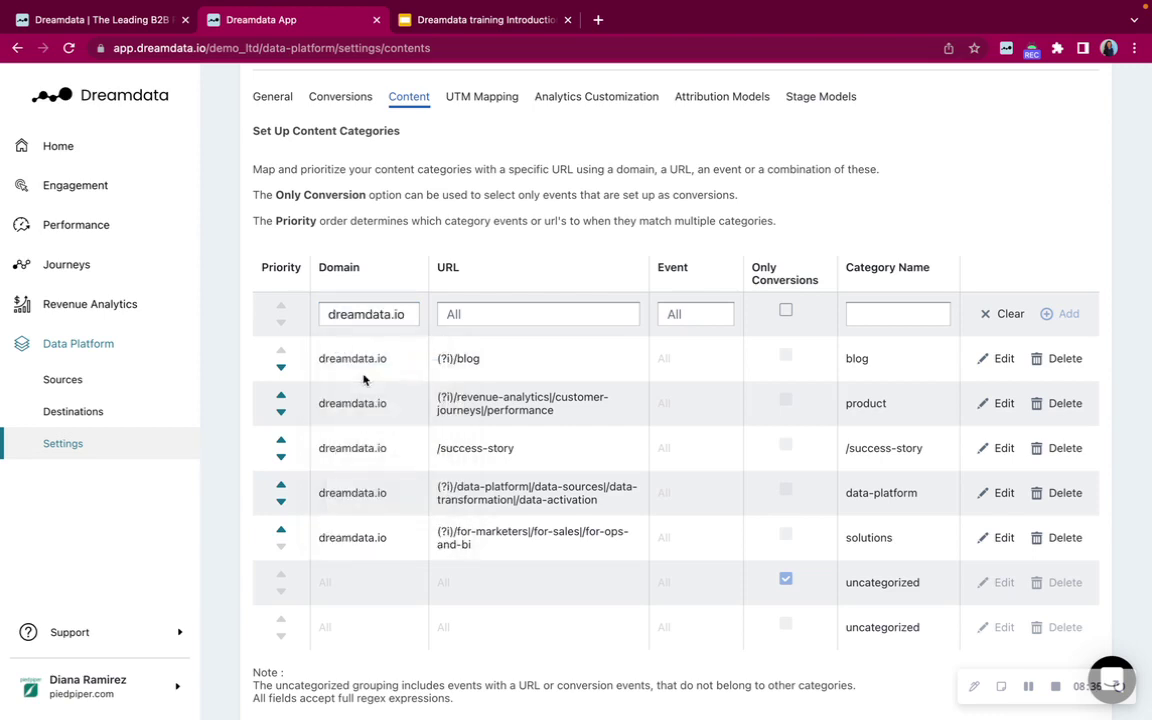
{"action": "left_click", "coordinate": [465, 313]}
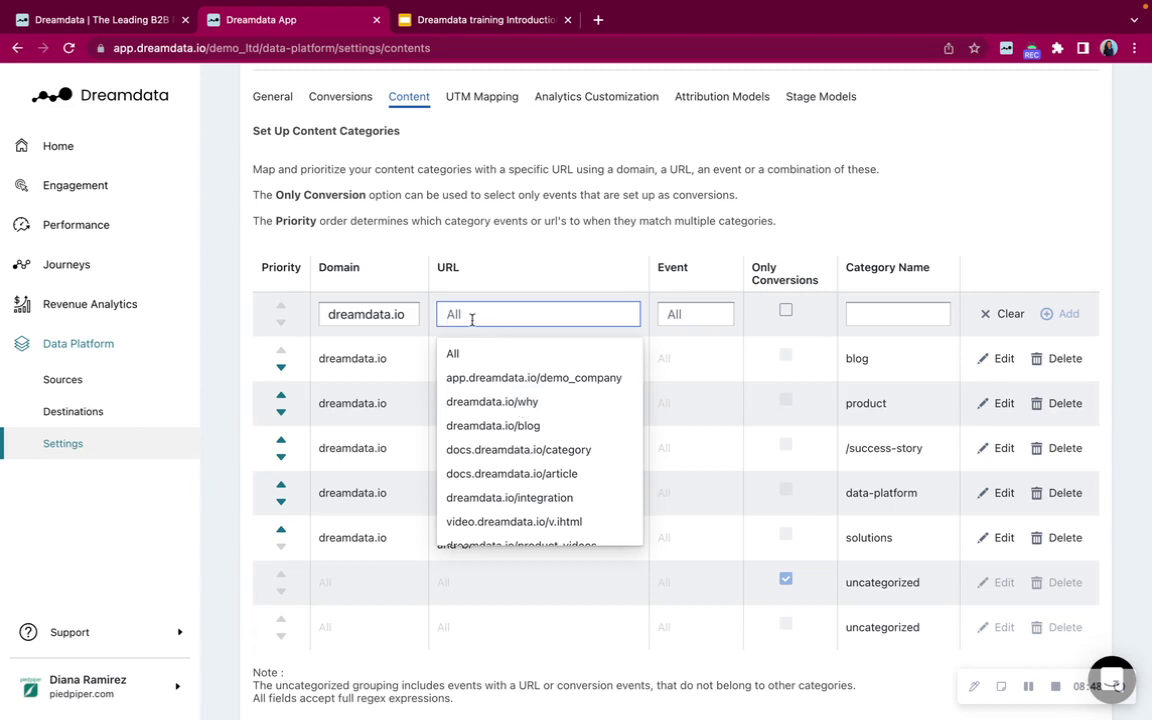
{"action": "type", "text": "/"}
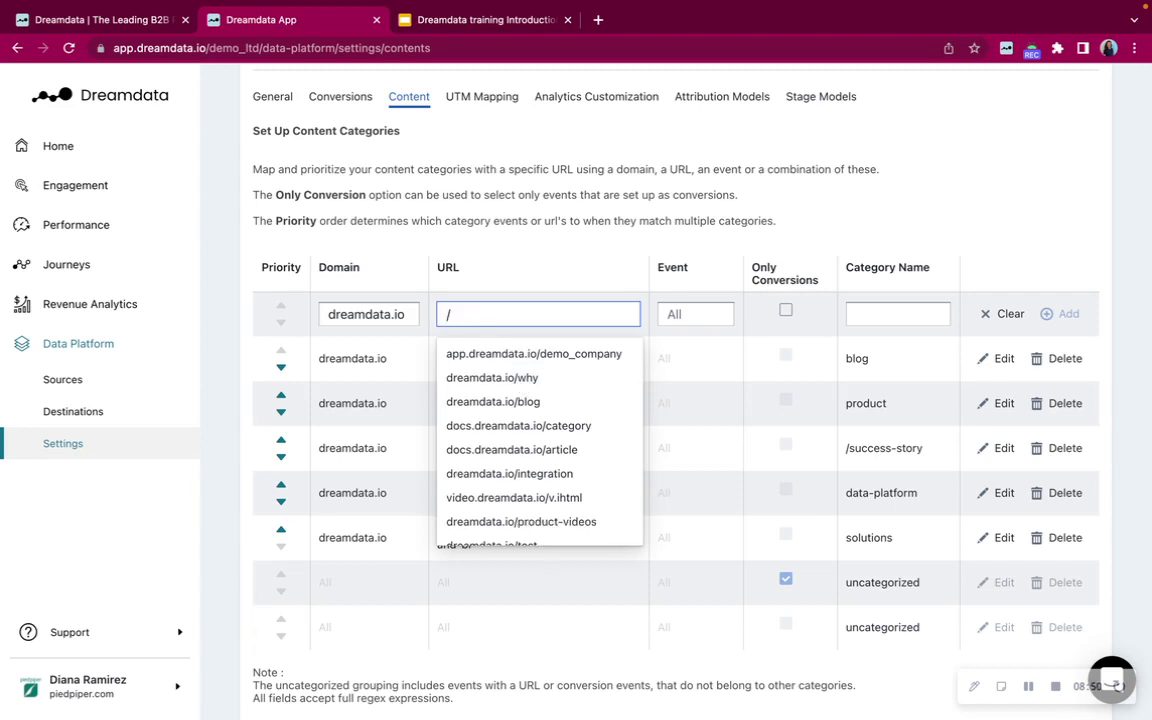
{"action": "type", "text": "why"}
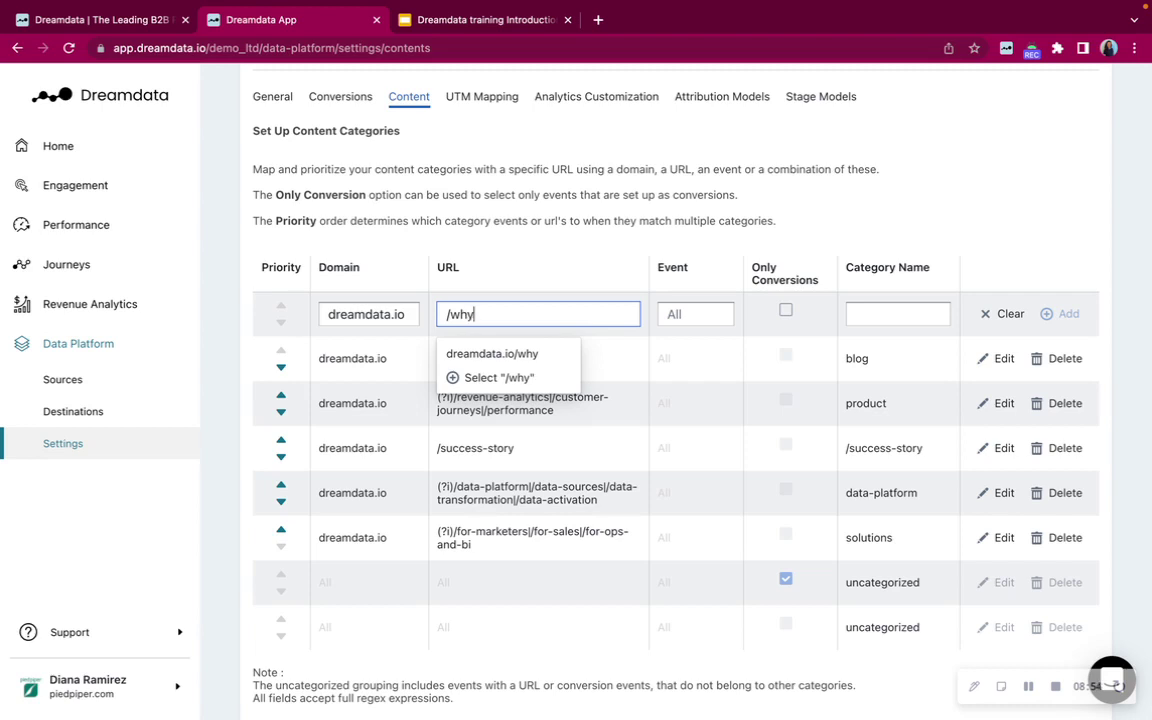
{"action": "left_click", "coordinate": [489, 379]}
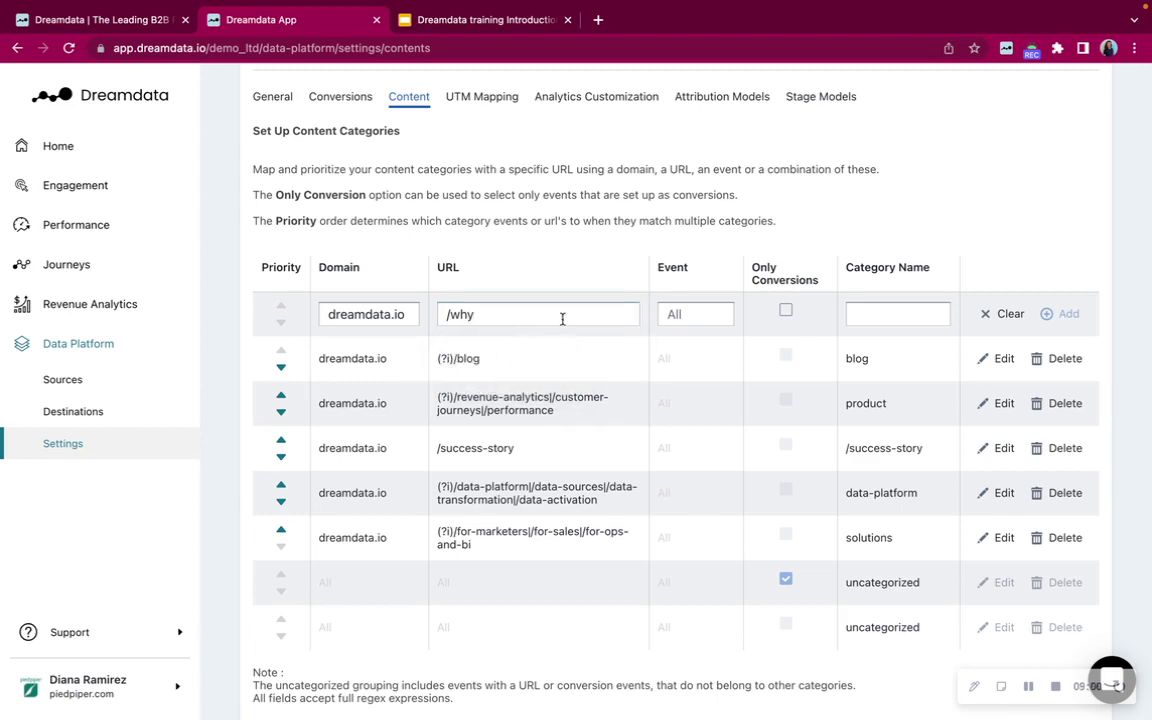
{"action": "left_click", "coordinate": [859, 311]}
{"action": "type", "text": "FAQ"}
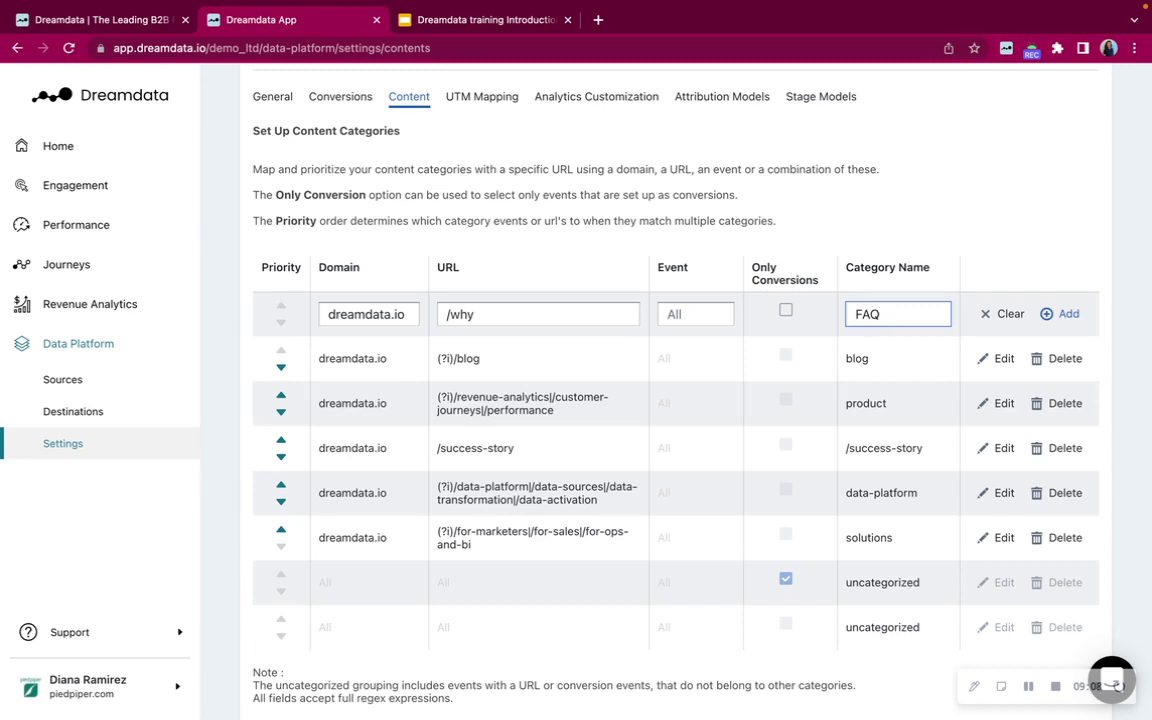
{"action": "left_click", "coordinate": [1064, 318]}
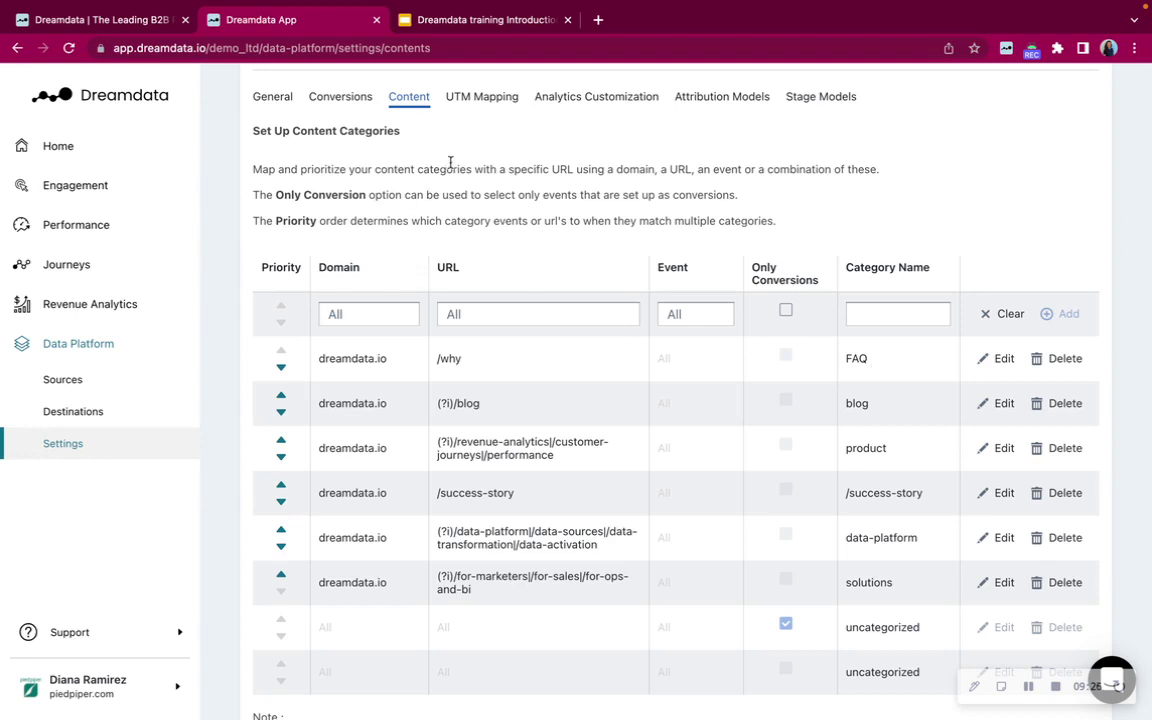
Show the UTM Mapping rules and review the Source and Channel dropdown options.
{"action": "left_click", "coordinate": [481, 98]}
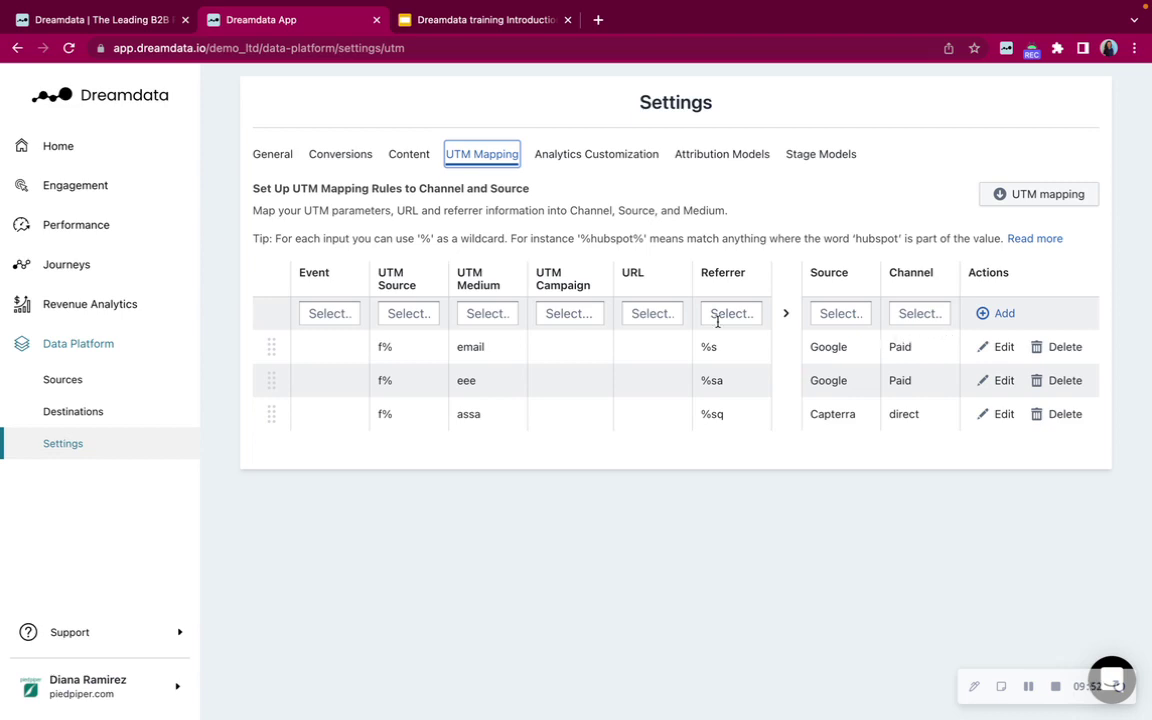
{"action": "left_click", "coordinate": [832, 313]}
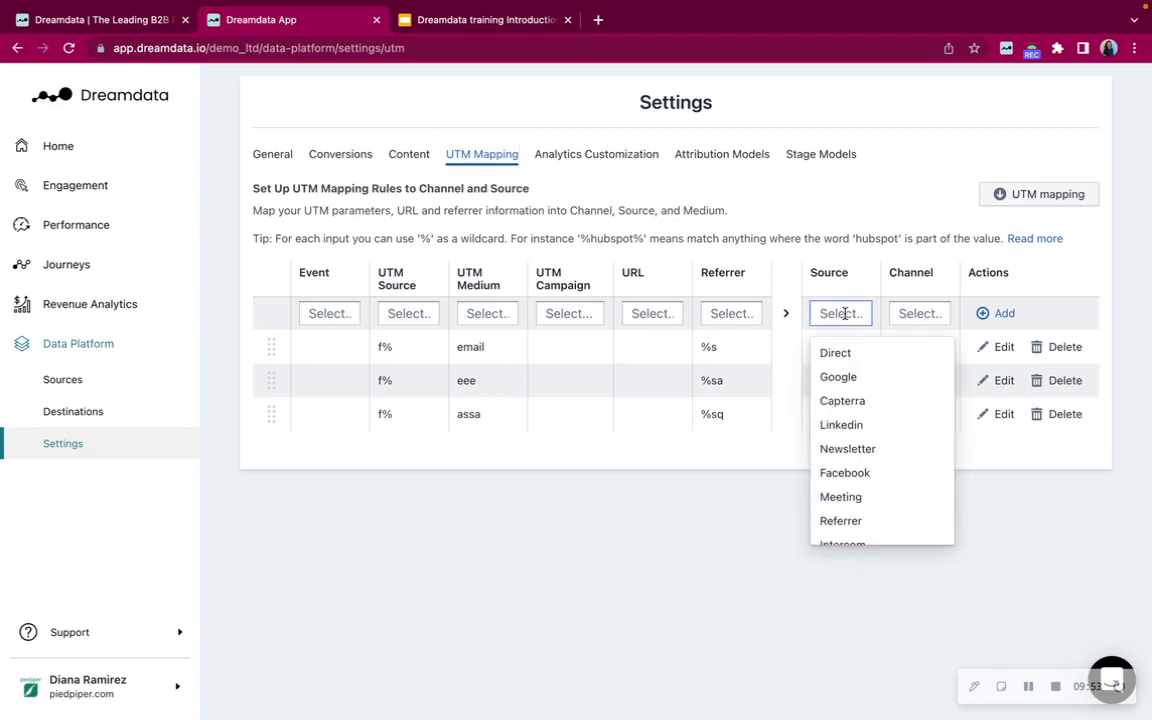
{"action": "left_click", "coordinate": [921, 313]}
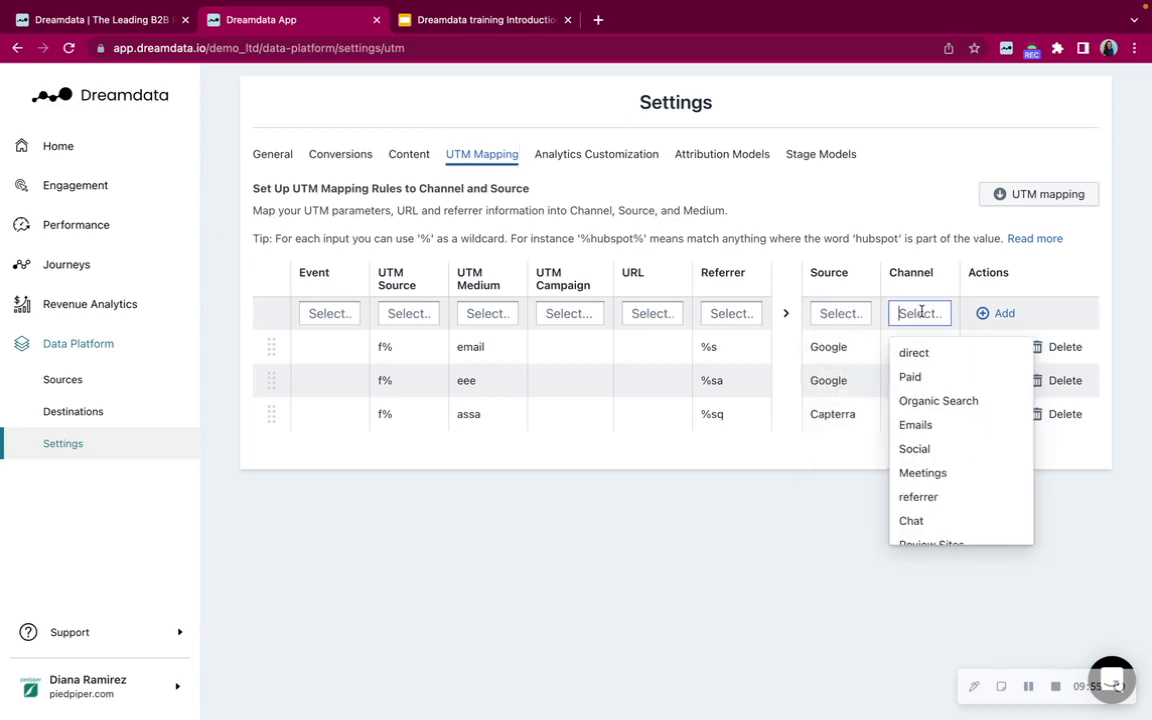
{"action": "left_click", "coordinate": [831, 314]}
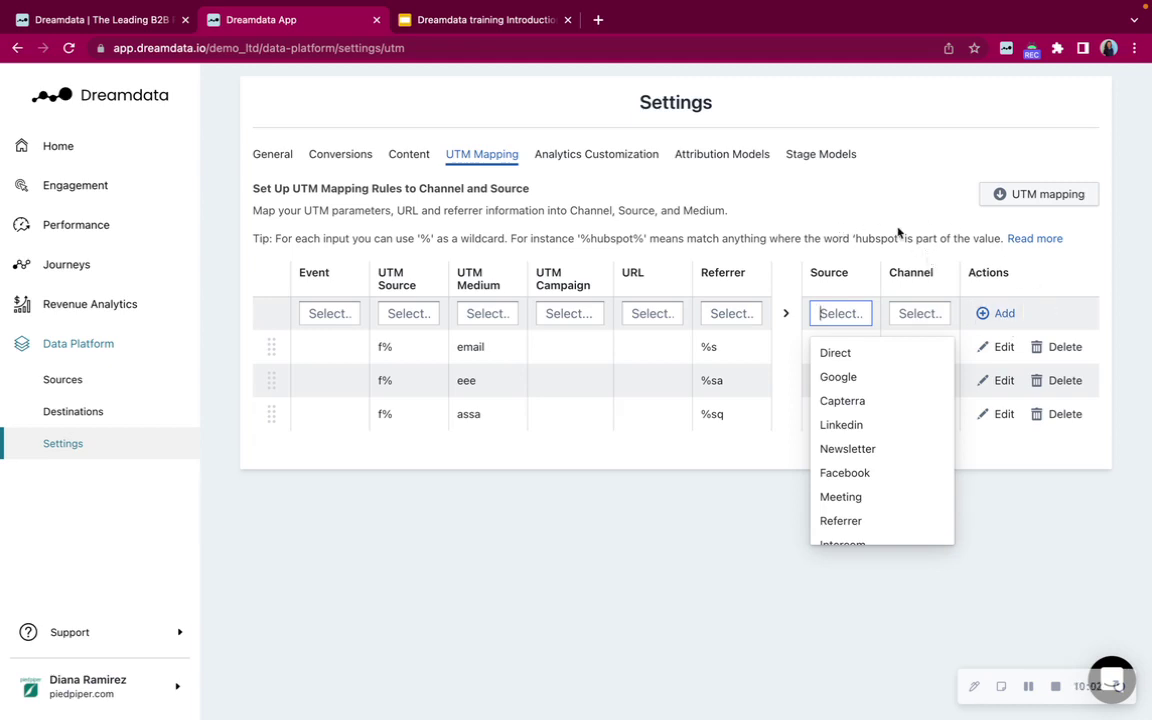
Scroll through the Analytics Customization deal-size groupings, then switch to Attribution Models.
{"action": "left_click", "coordinate": [616, 160]}
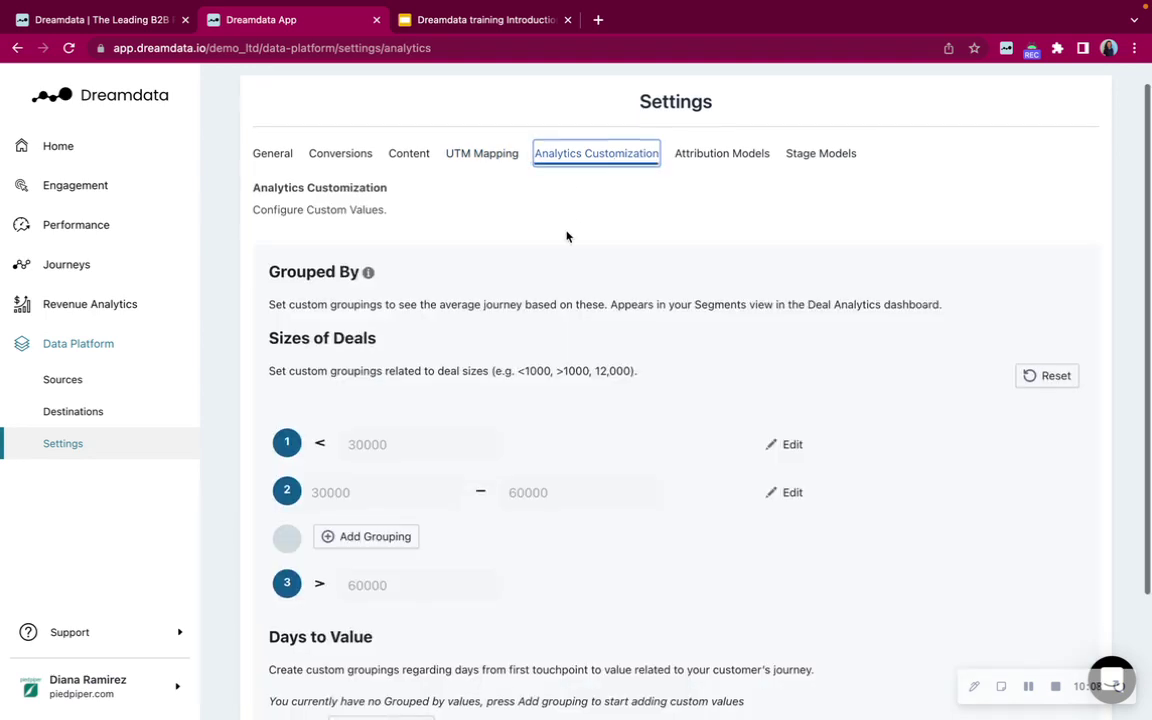
{"action": "scroll", "coordinate": [566, 236], "scroll_direction": "down", "scroll_amount": 1}
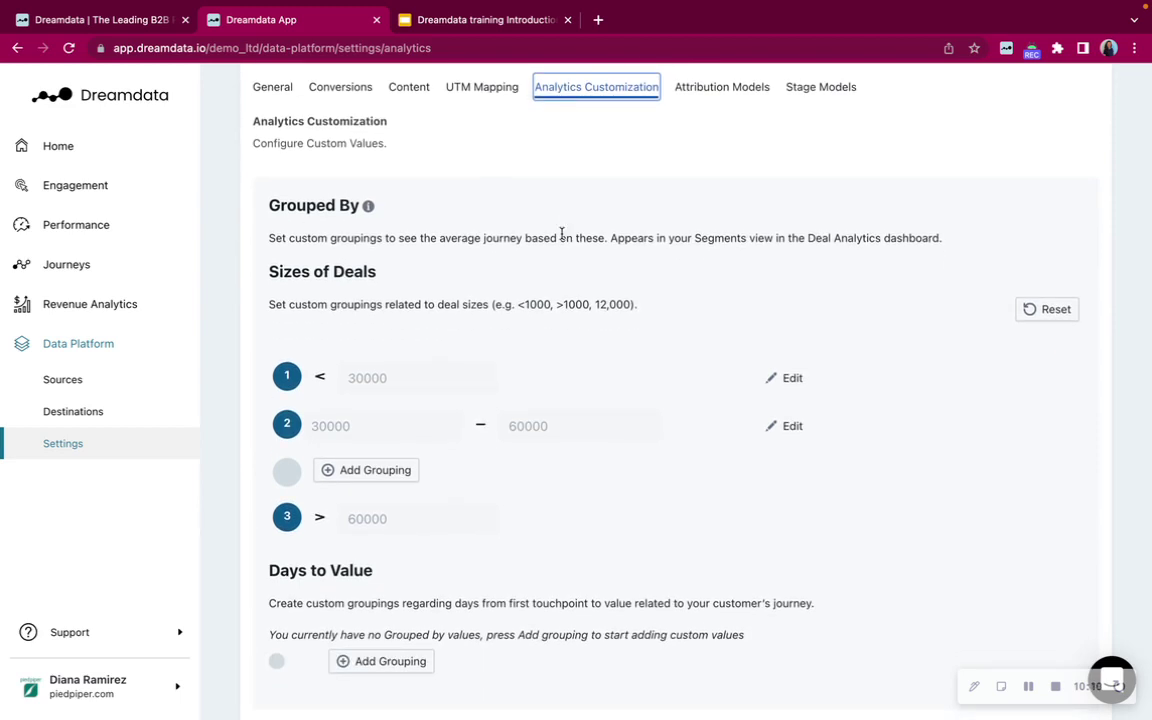
{"action": "scroll", "coordinate": [561, 233], "scroll_direction": "down", "scroll_amount": 3}
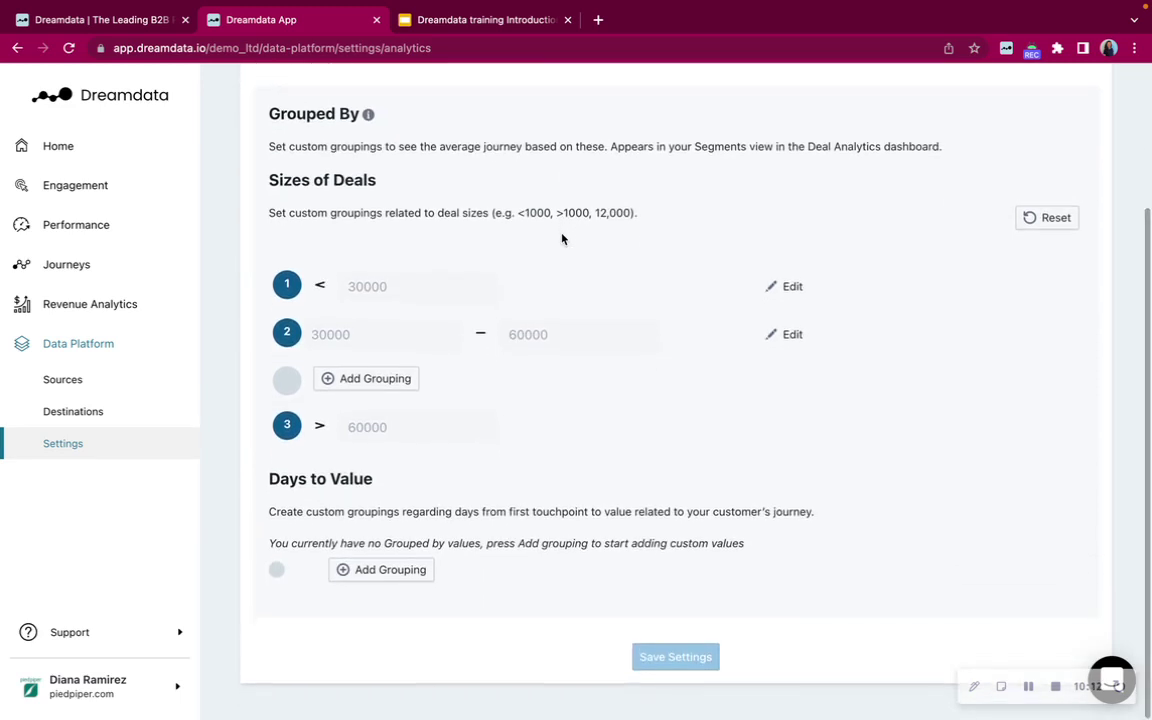
{"action": "scroll", "coordinate": [561, 238], "scroll_direction": "up", "scroll_amount": 1}
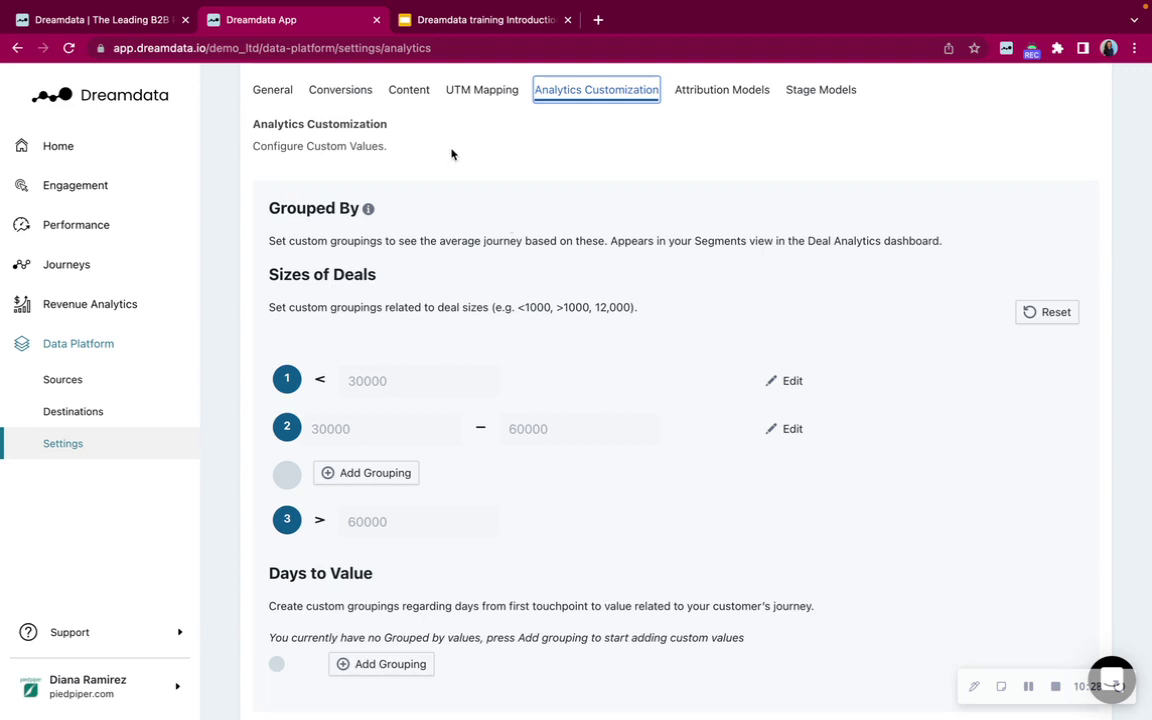
{"action": "left_click", "coordinate": [722, 90]}
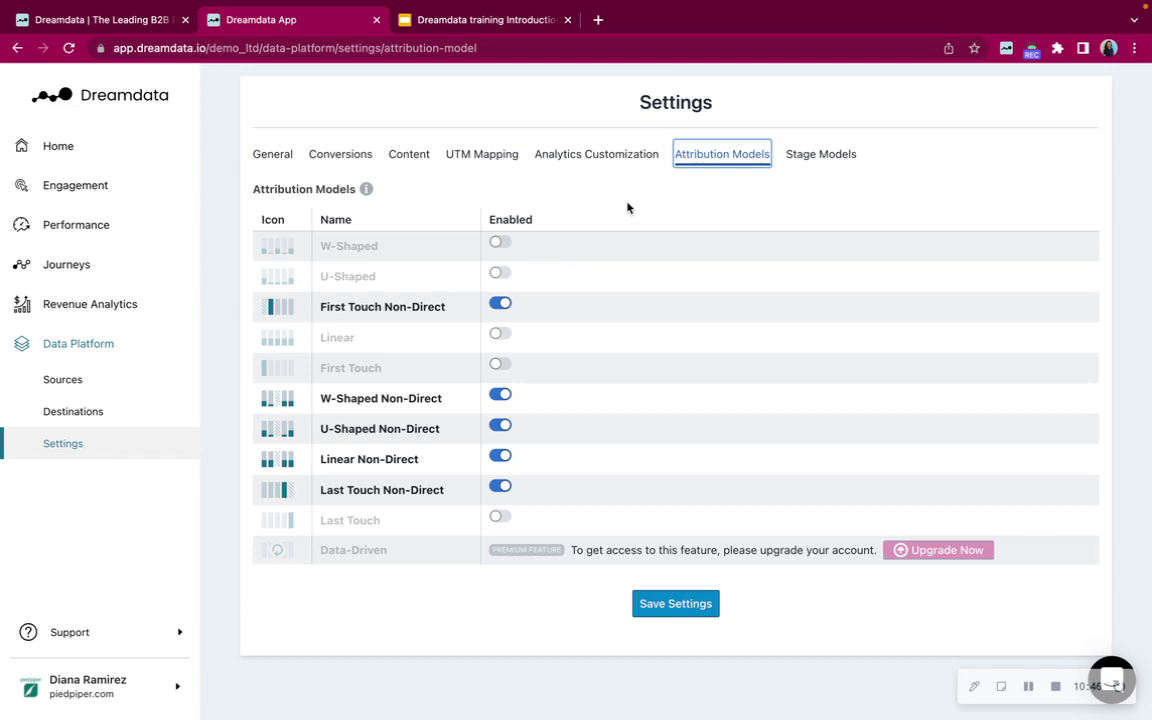
{"action": "left_click", "coordinate": [500, 245]}
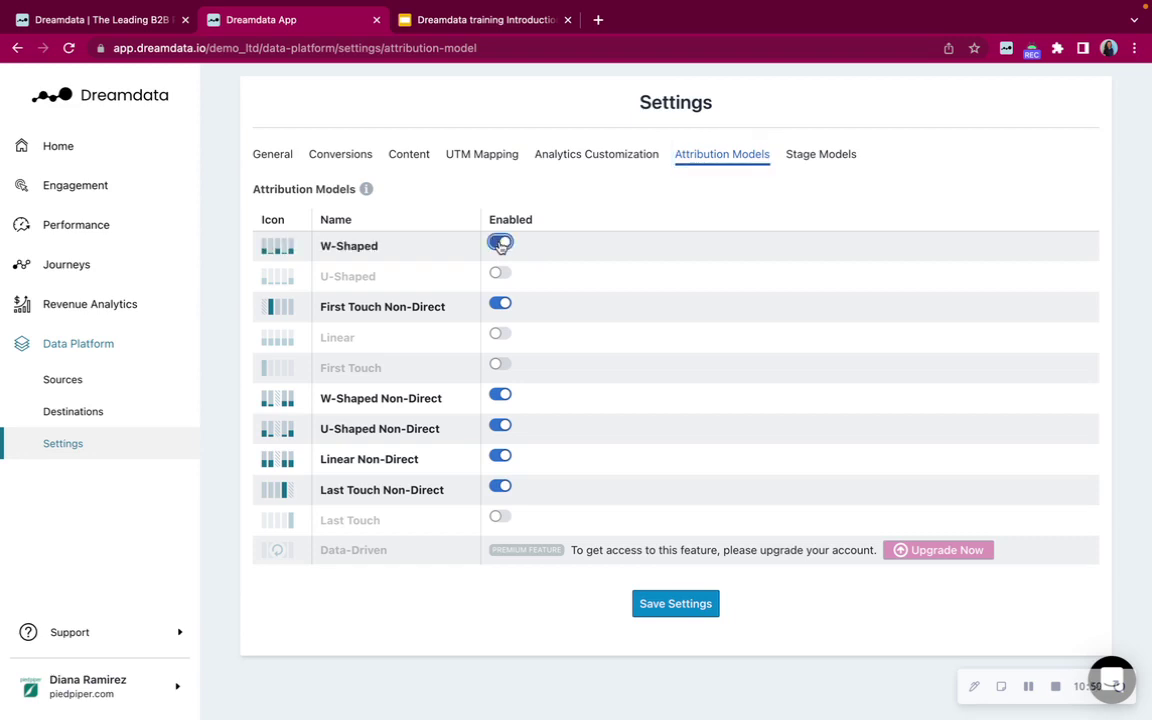
{"action": "left_click", "coordinate": [503, 245]}
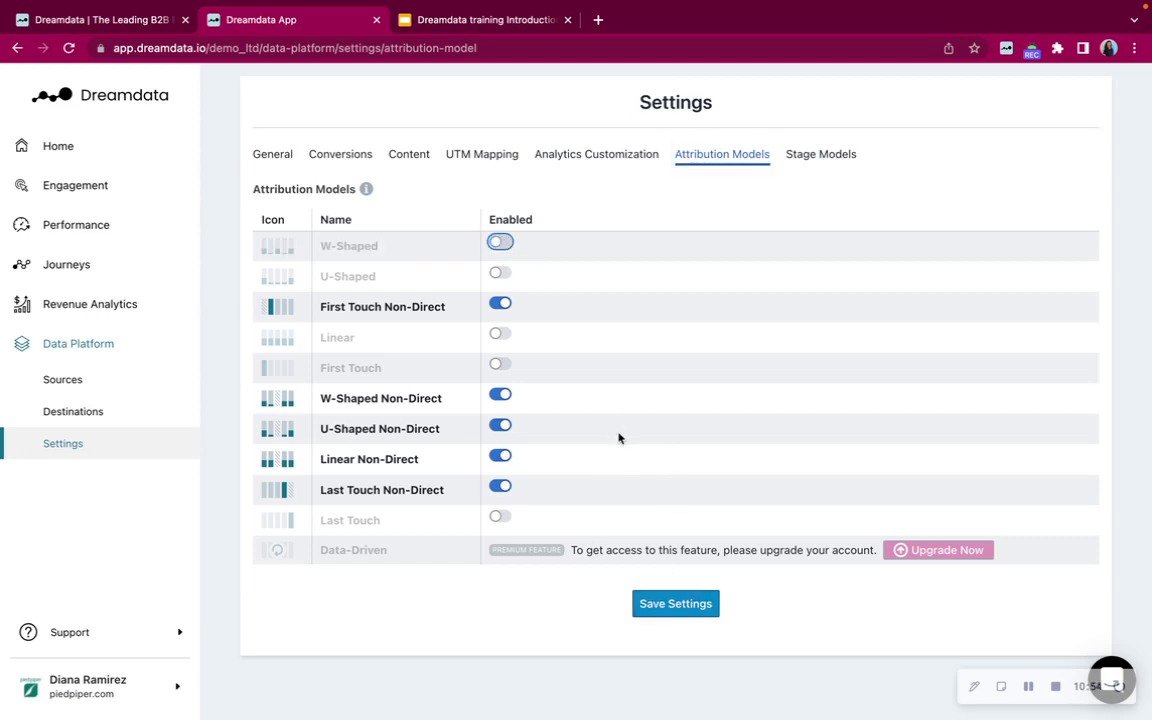
Show the Stage Models settings, which report no stage models found.
{"action": "left_click", "coordinate": [819, 156]}
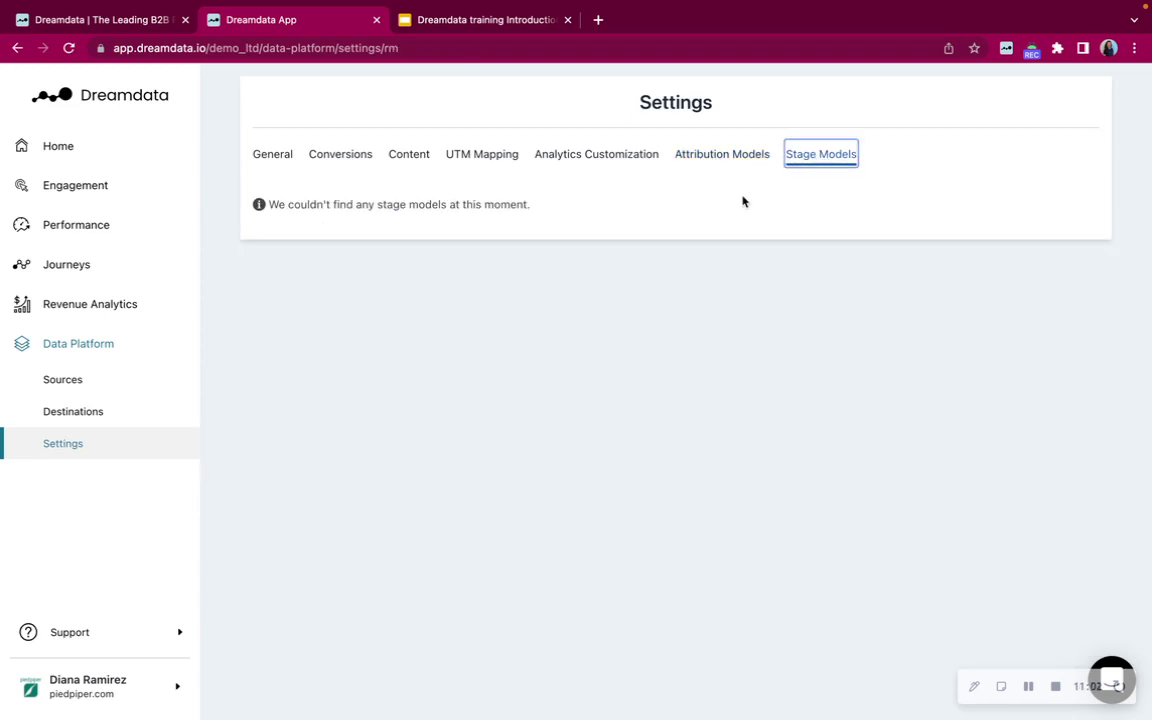